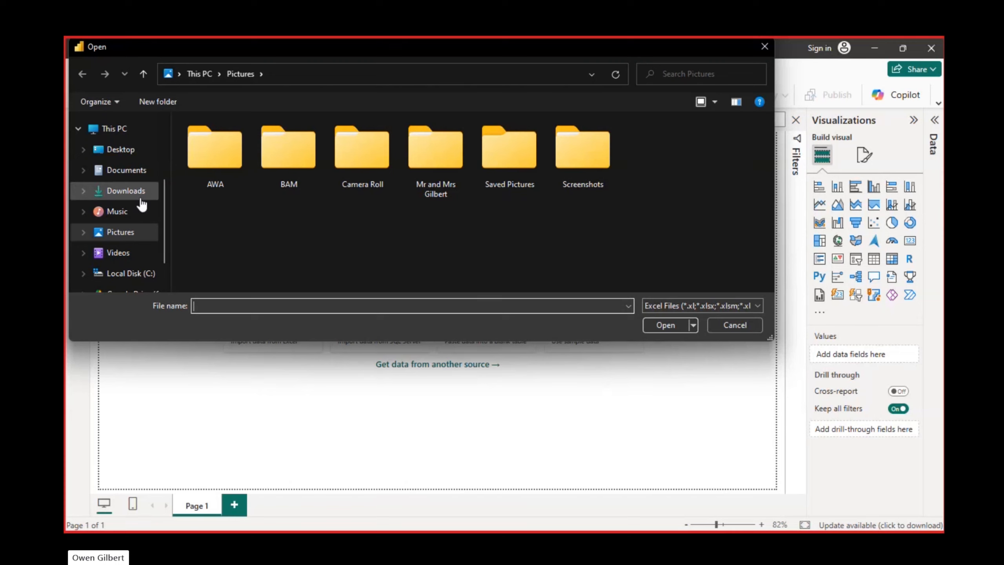
Step: Open the coffeeOrdersData workbook from the Data Analyst folder in Documents as the report's data source
left_click(135, 173)
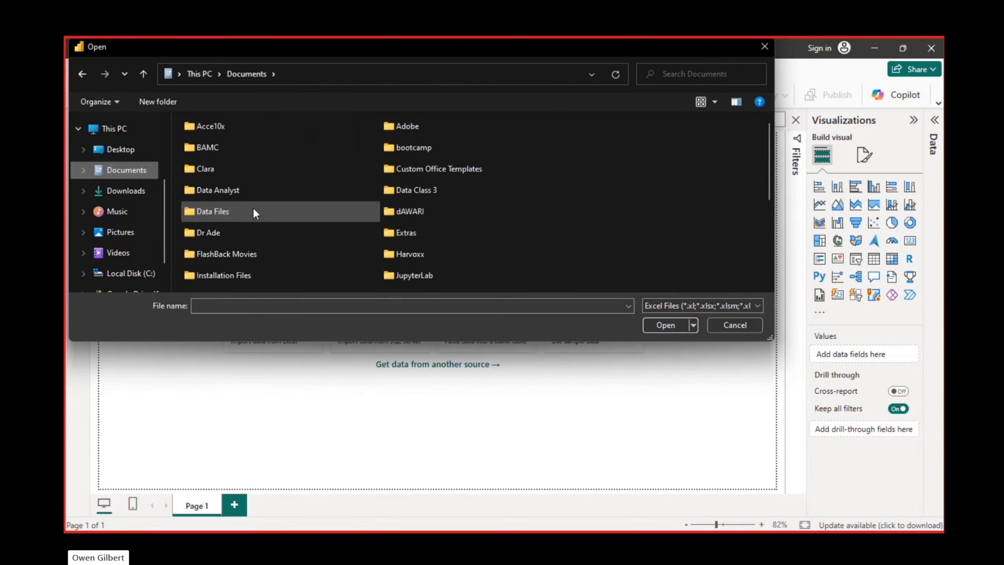
scroll(252, 207, "down", 3)
scroll(252, 207, "up", 3)
double_click(243, 211)
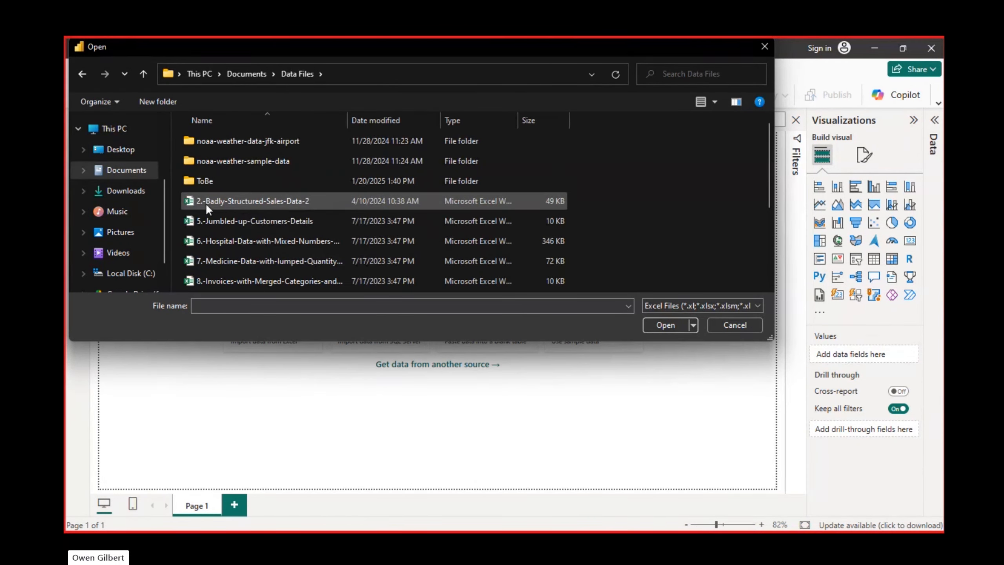
left_click(260, 74)
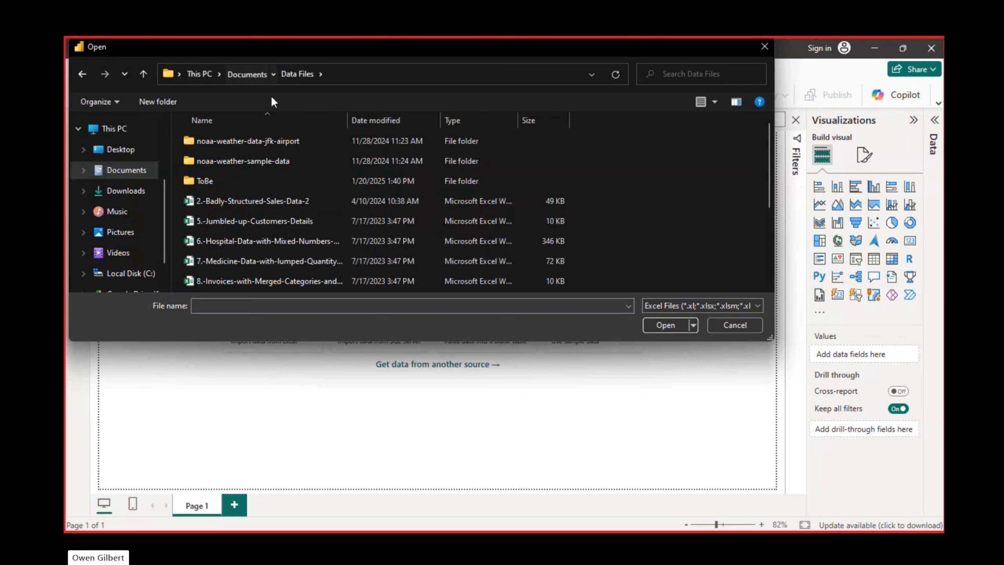
left_click(241, 190)
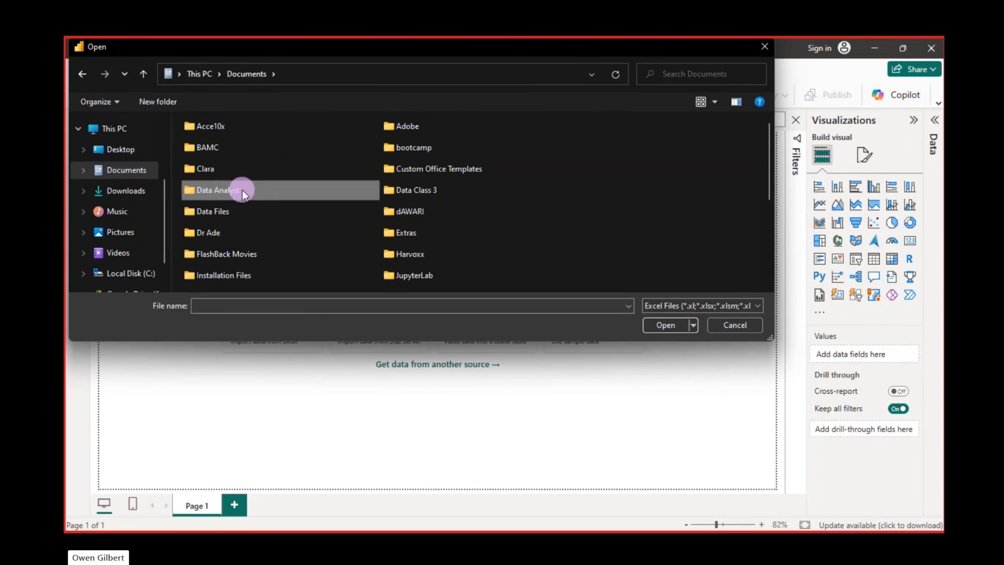
double_click(241, 189)
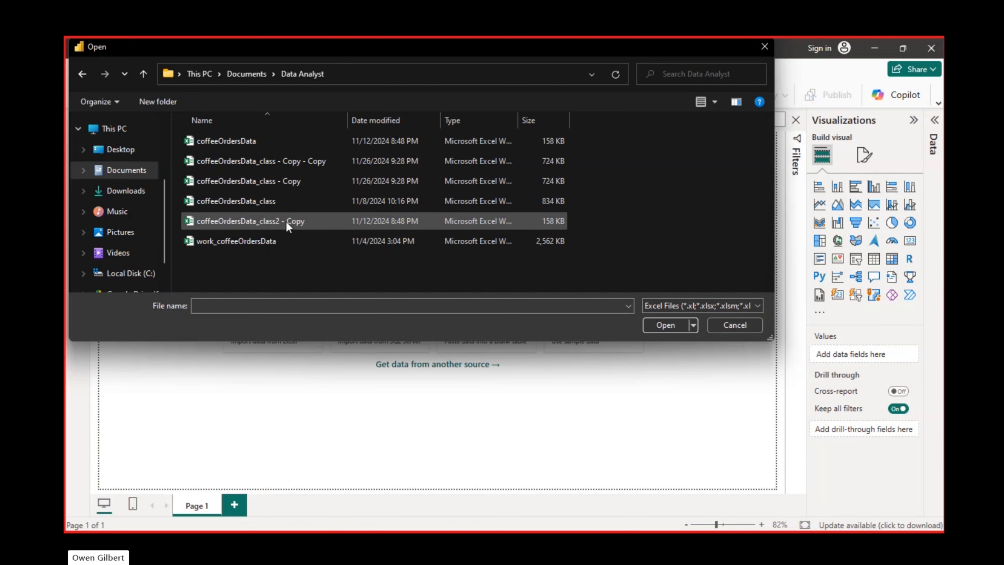
left_click(256, 147)
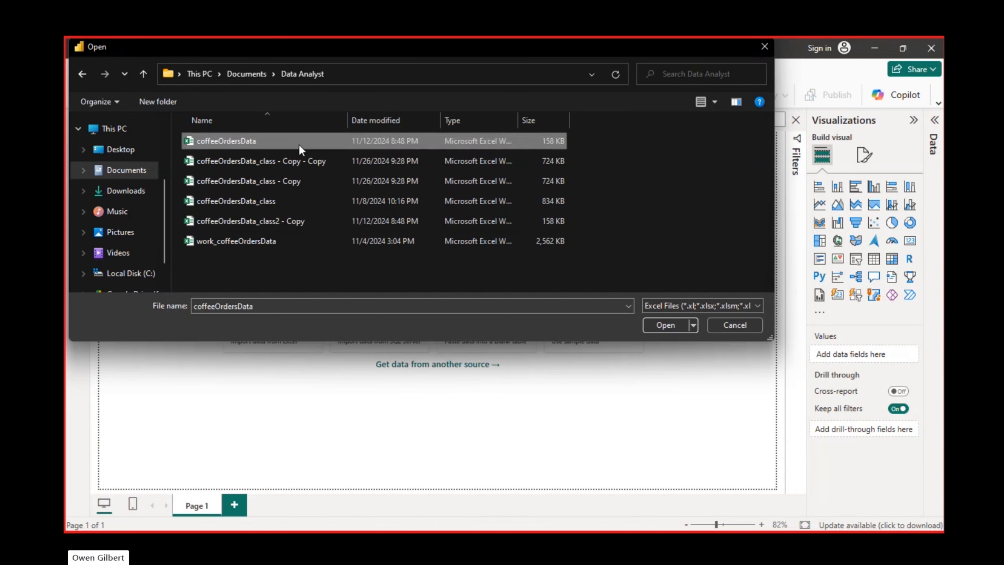
left_click(664, 325)
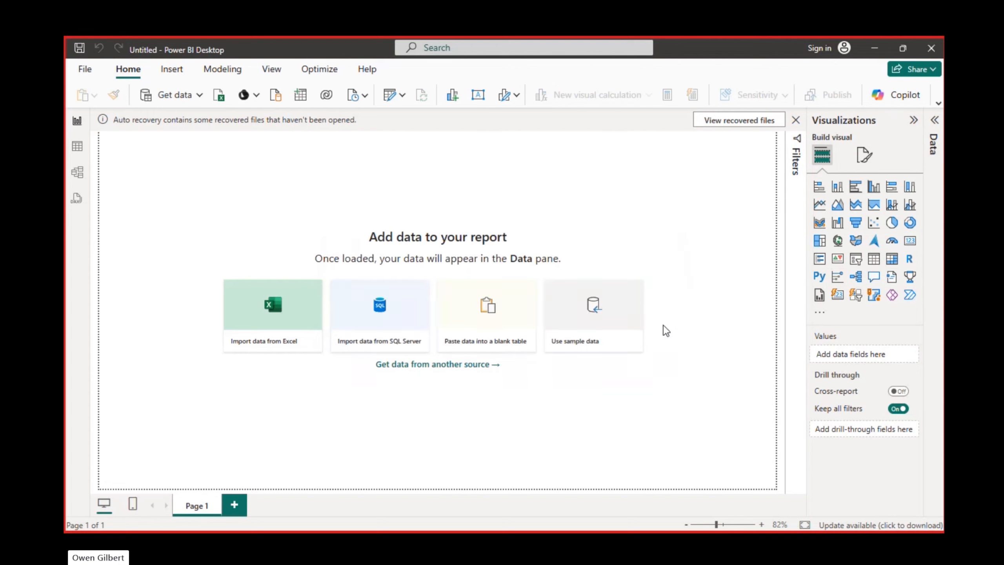
left_click(813, 85)
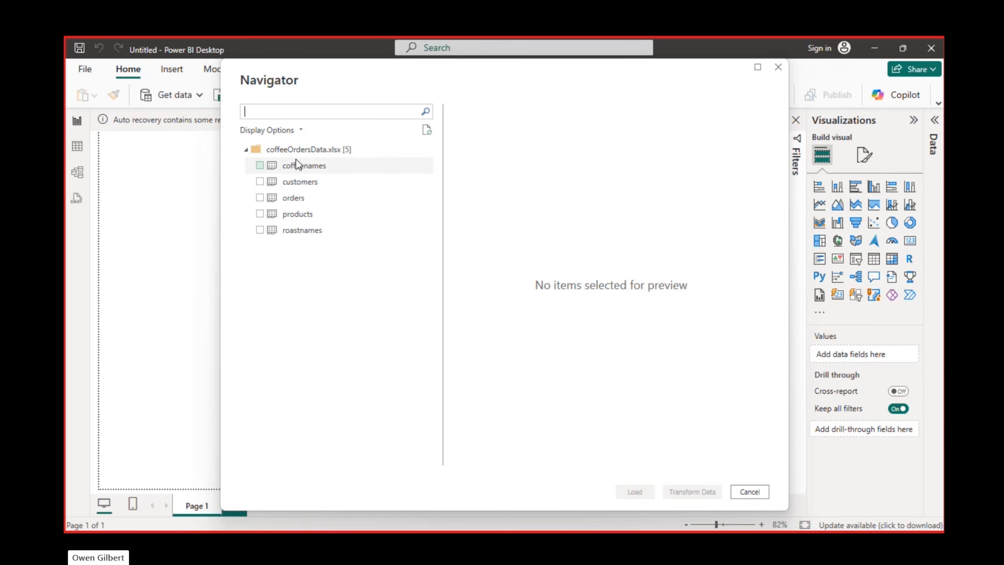
Step: Preview the coffeenames, customers, orders, products and roastnames tables of the workbook to compare their columns and headers
left_click(312, 166)
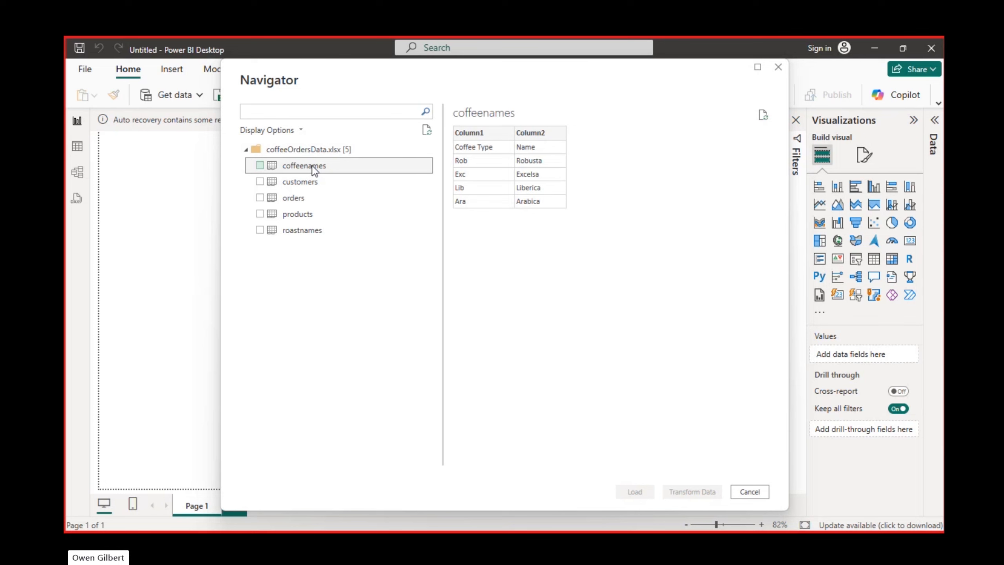
left_click(313, 181)
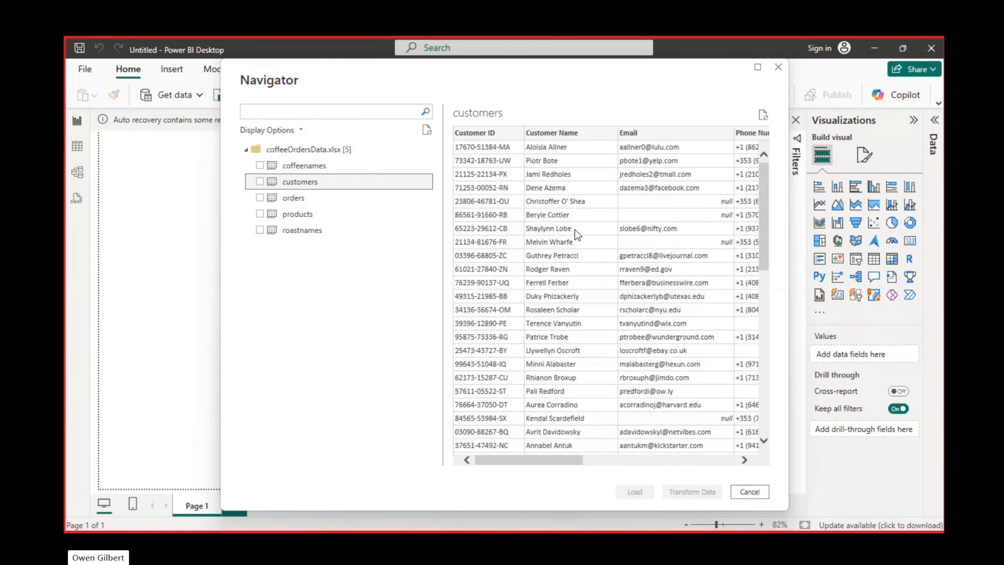
left_click(308, 197)
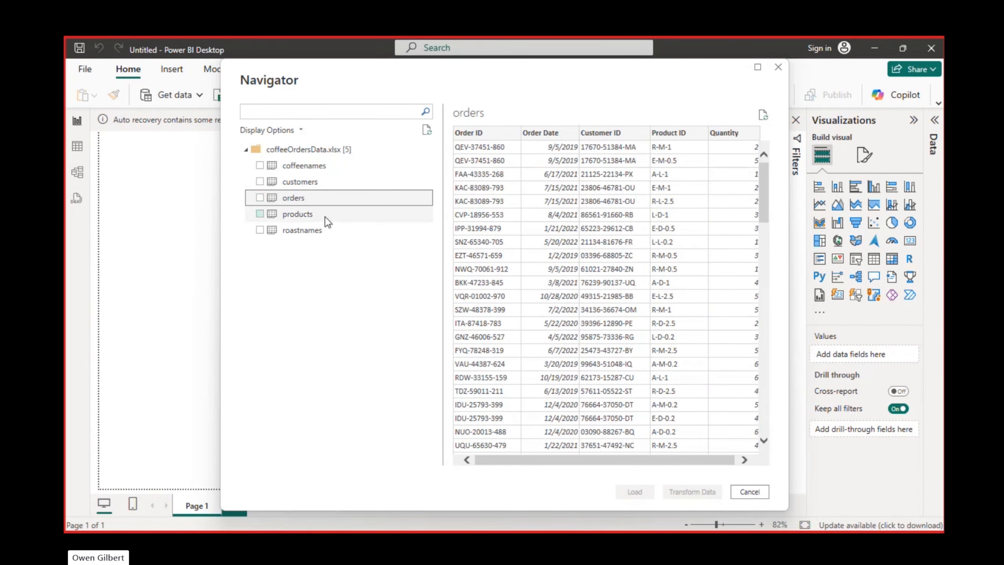
left_click(325, 218)
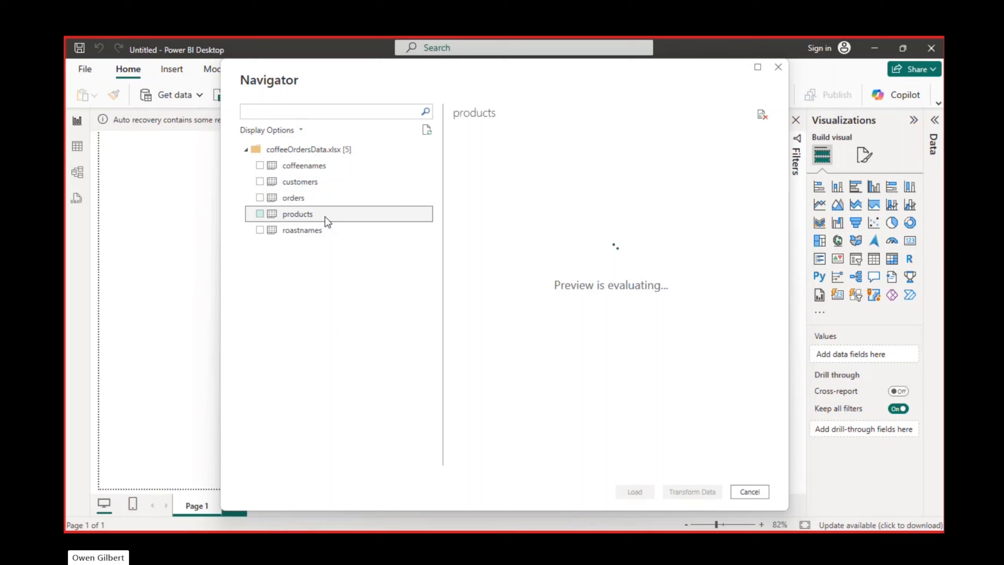
left_click(301, 230)
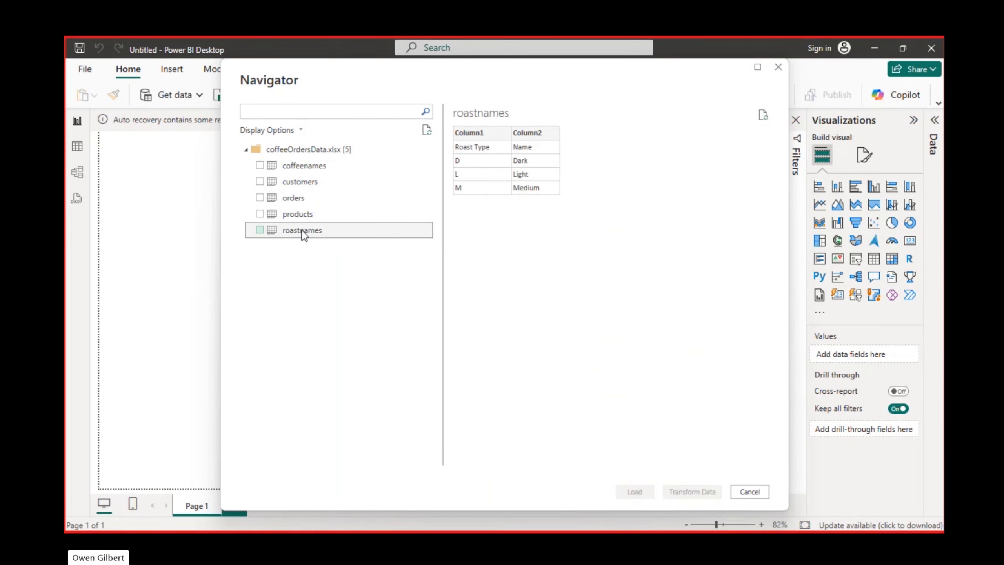
left_click(314, 195)
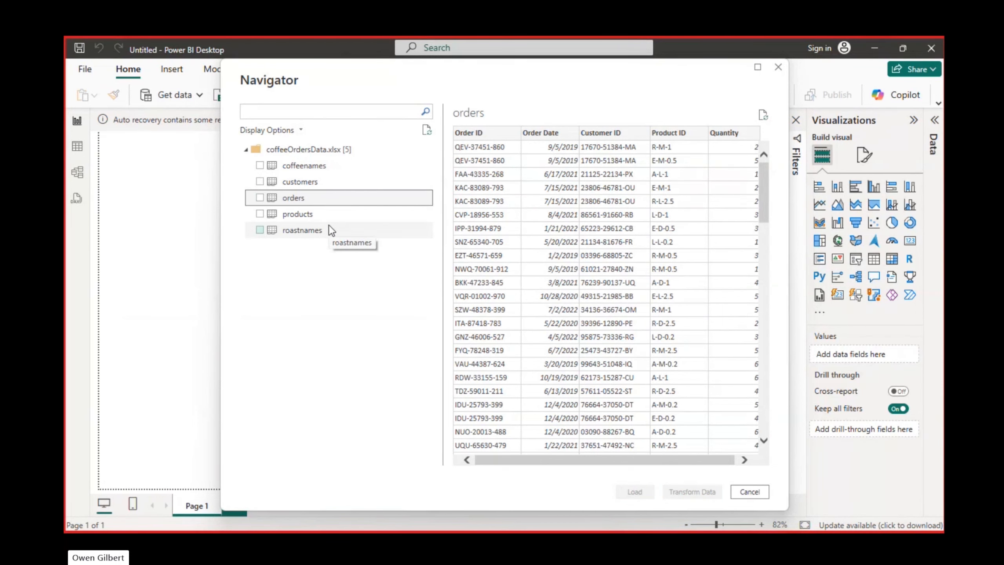
left_click(306, 217)
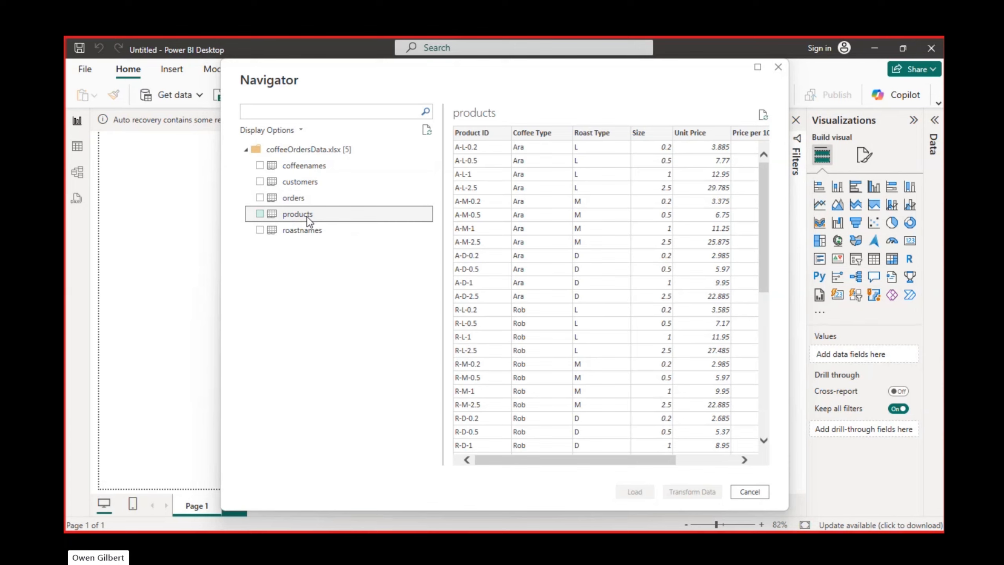
left_click(308, 168)
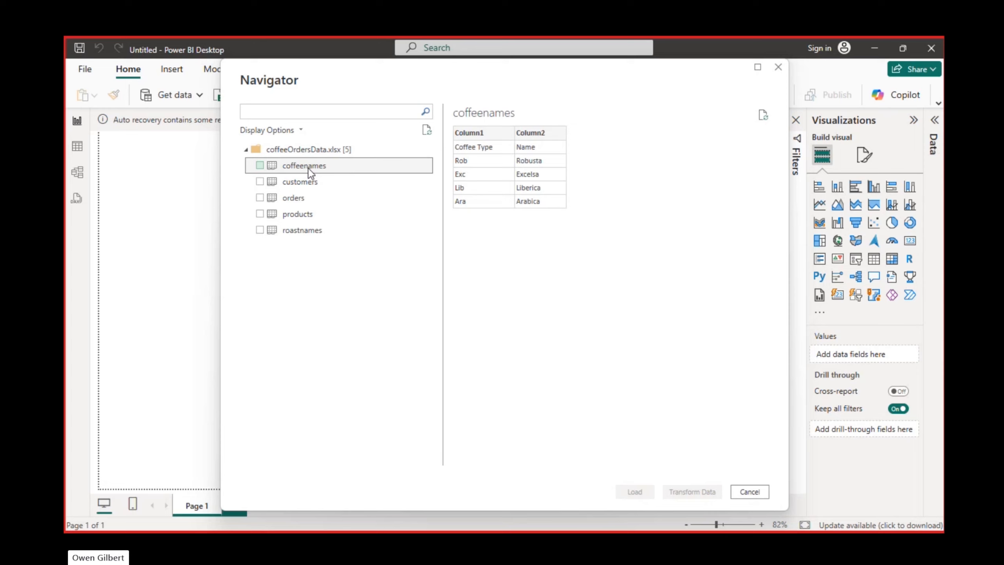
left_click(307, 228)
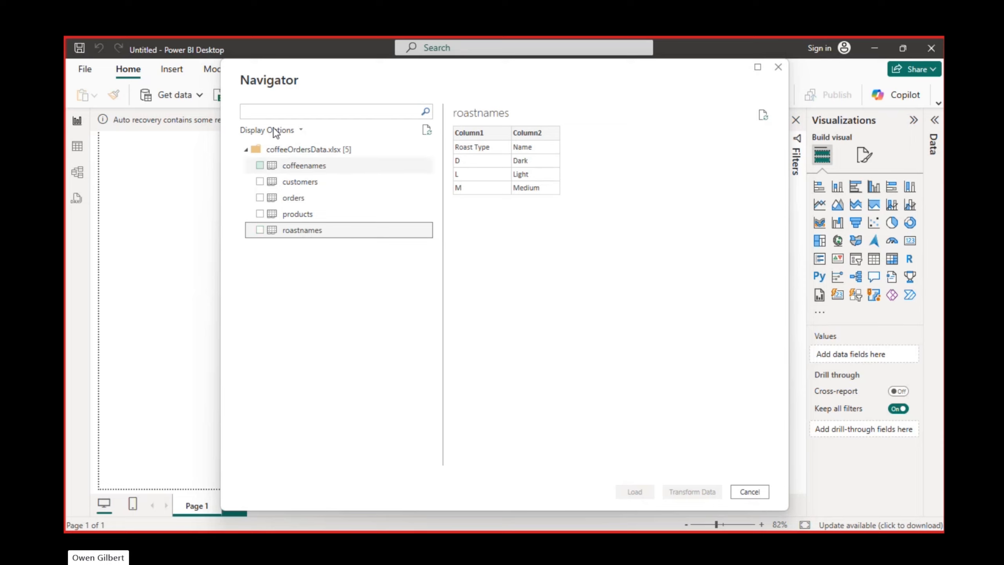
Step: Select the coffeenames, customers, orders, products and roastnames tables and bring them into Power Query Editor for transformation
left_click(257, 167)
left_click(261, 179)
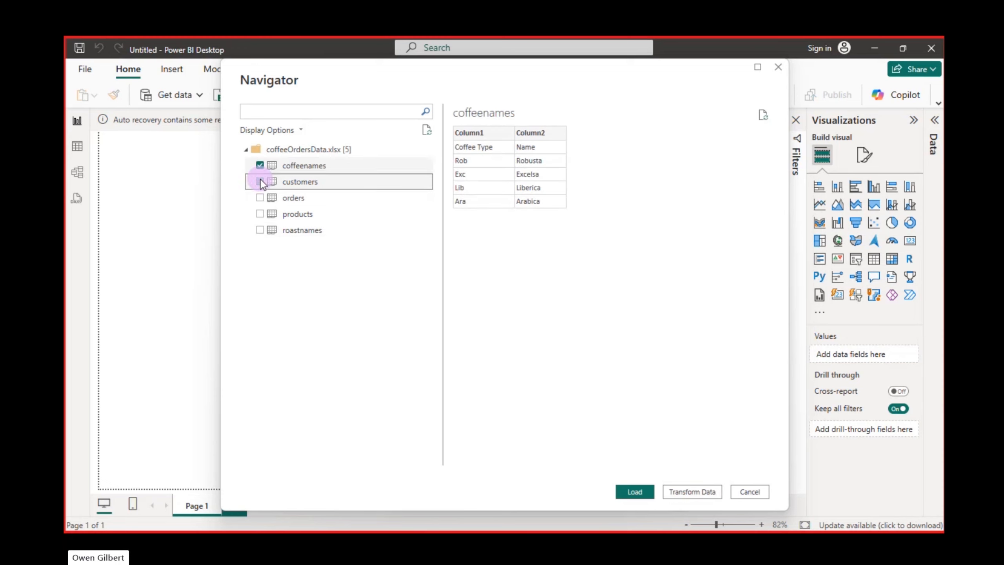
left_click(262, 196)
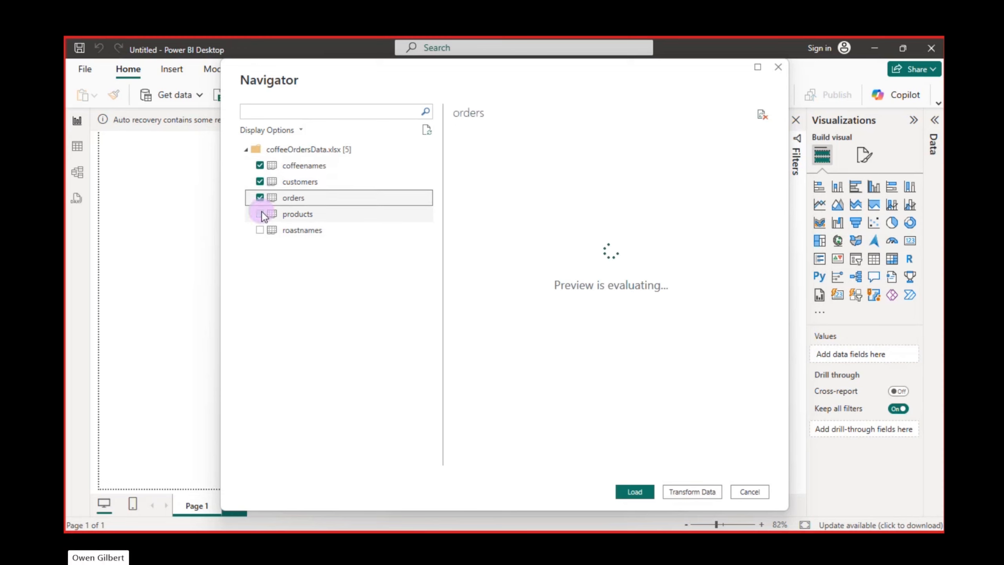
left_click(263, 215)
left_click(260, 229)
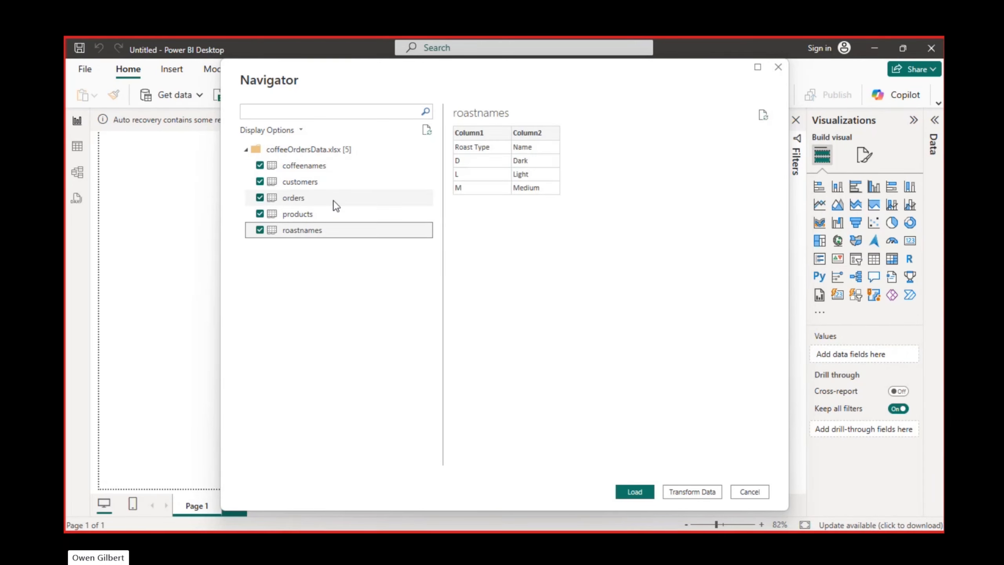
left_click(698, 492)
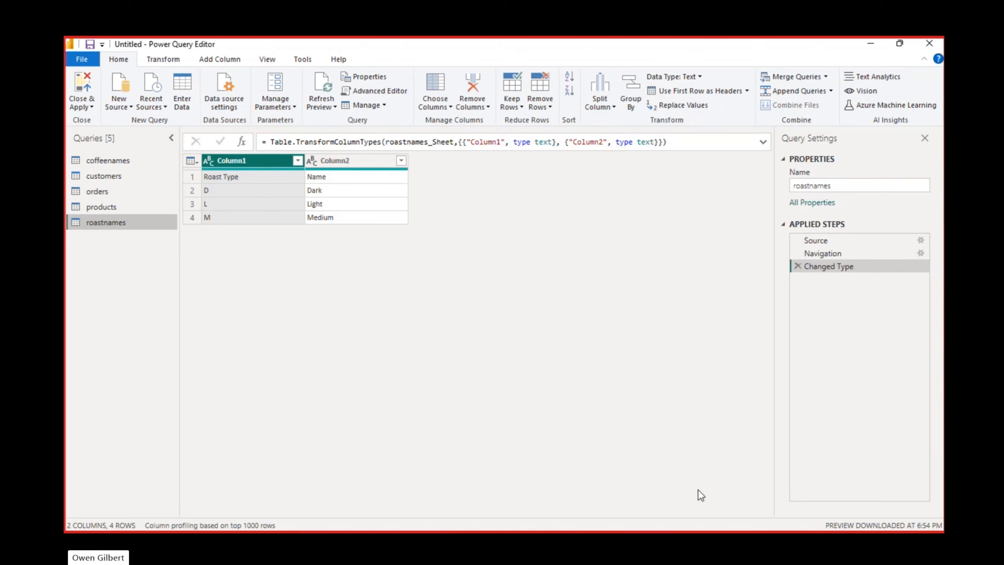
left_click(814, 75)
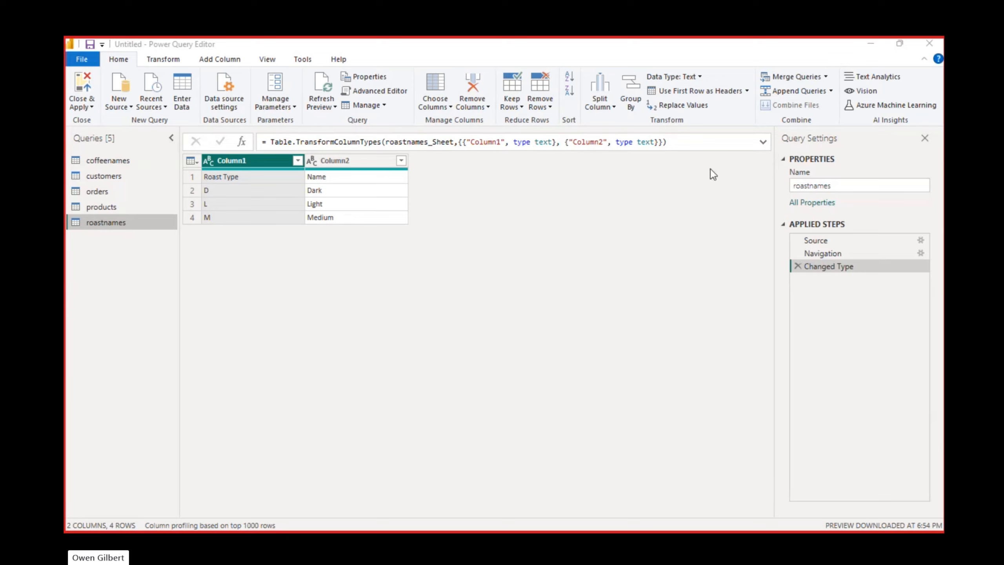
Step: Promote the first row of the coffeenames query to column headers
left_click(119, 158)
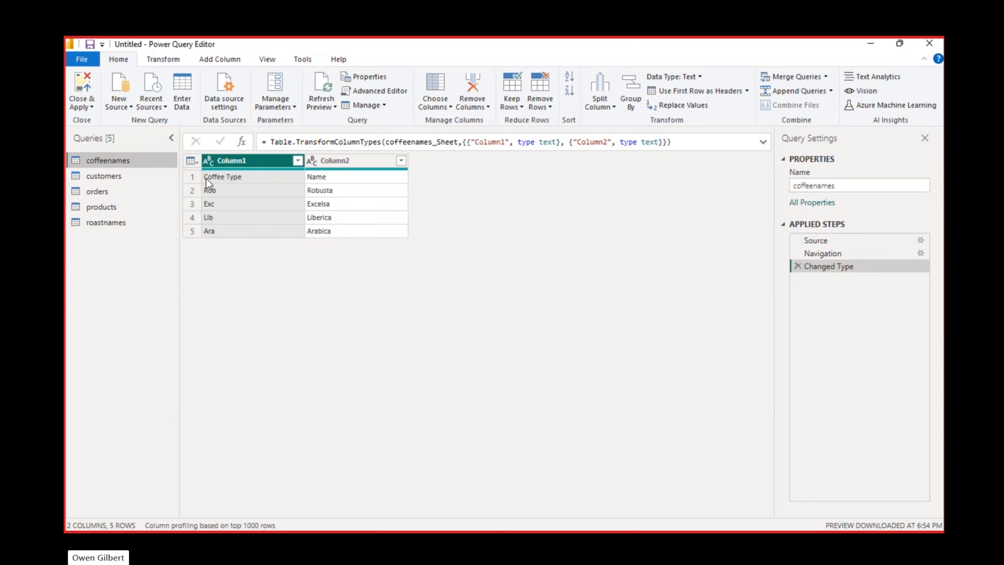
left_click(194, 177)
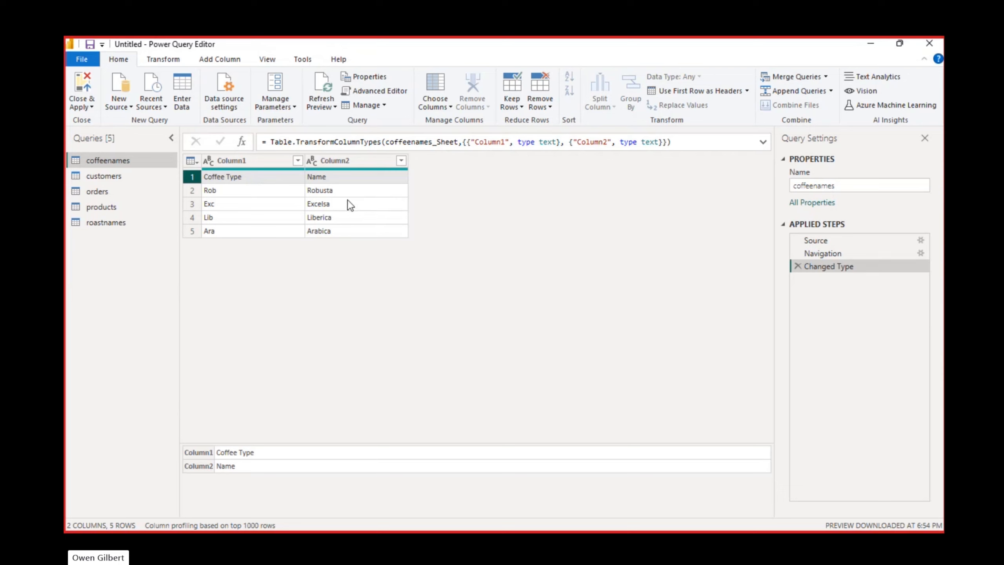
left_click(685, 94)
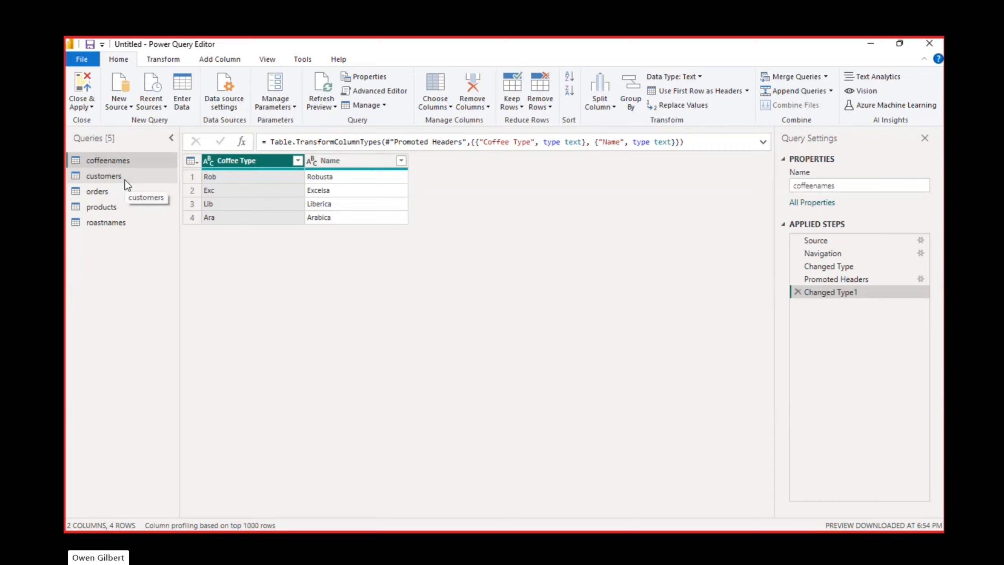
Step: Open the customers query and examine the numeric and text entries in its Postcode column
left_click(99, 180)
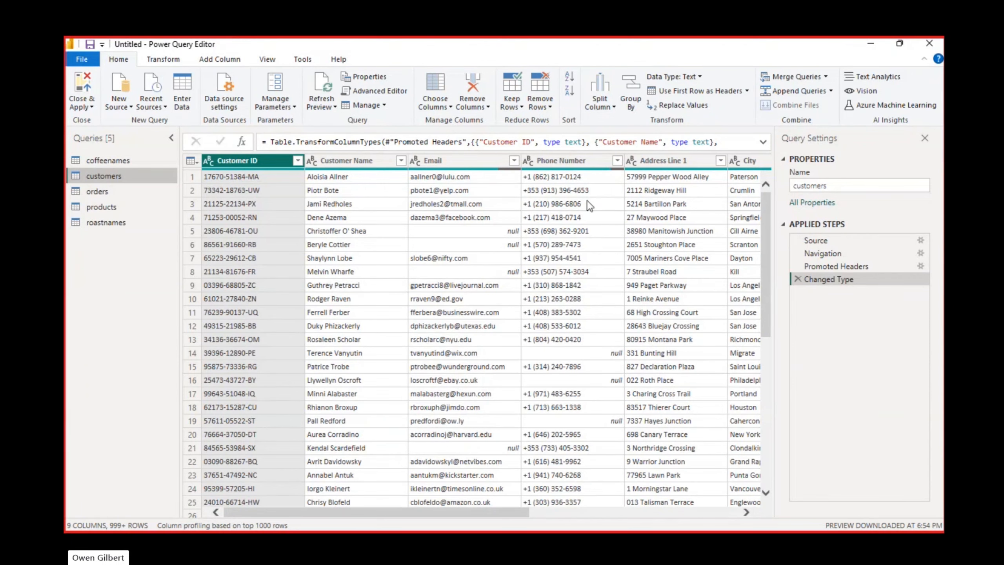
left_click_drag(393, 516, 626, 508)
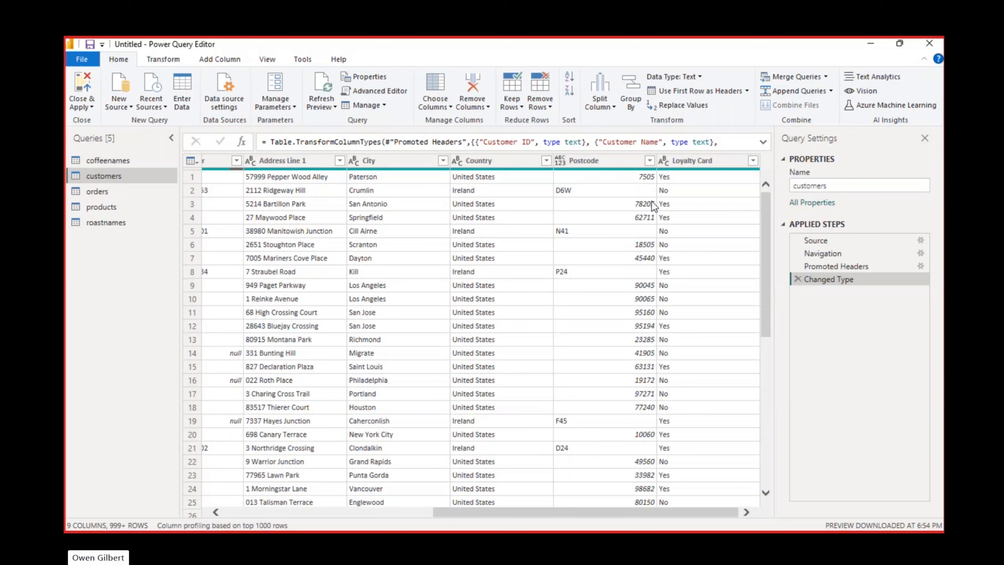
left_click(650, 180)
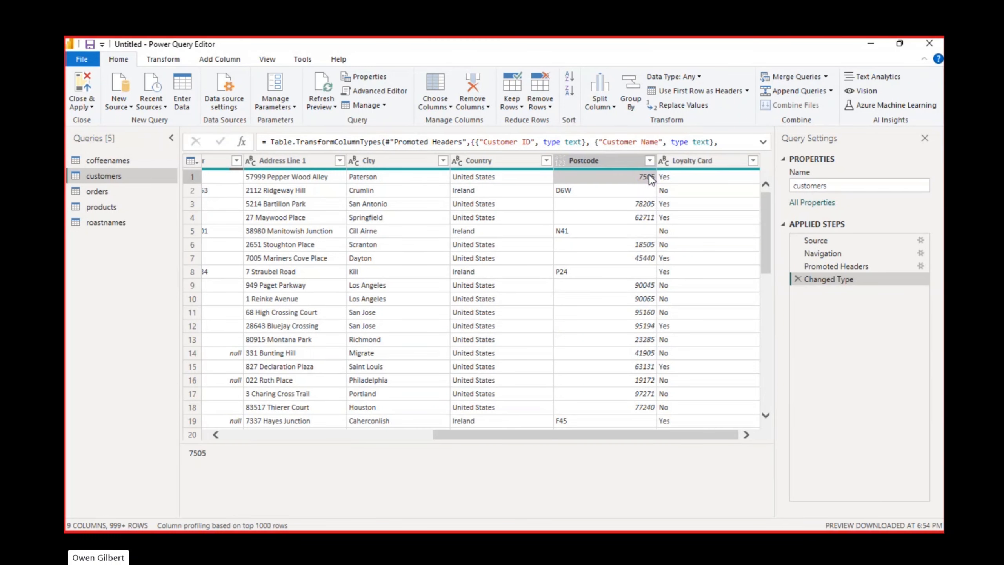
left_click(560, 194)
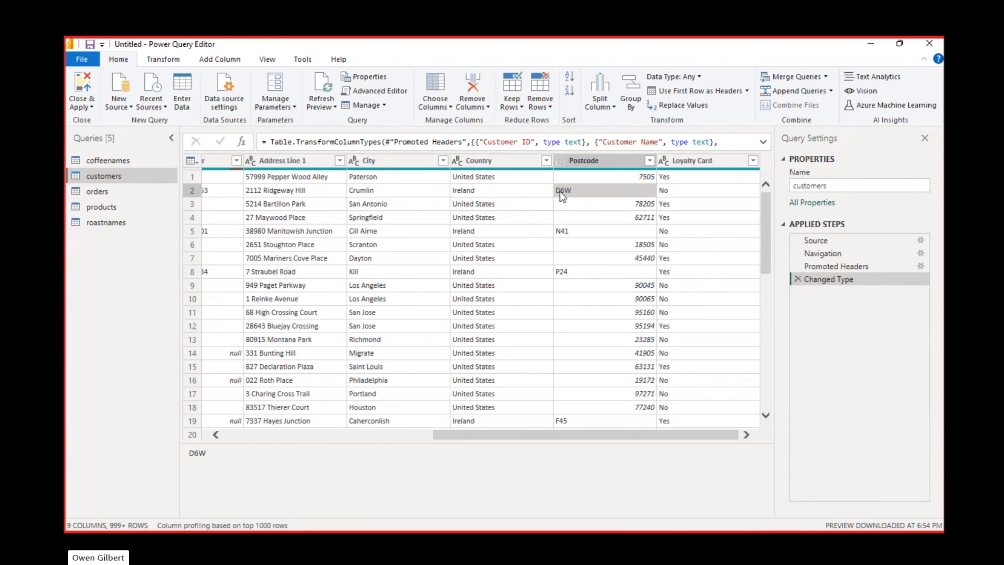
Step: Filter the customers query's Country column to show only Ireland
left_click(547, 161)
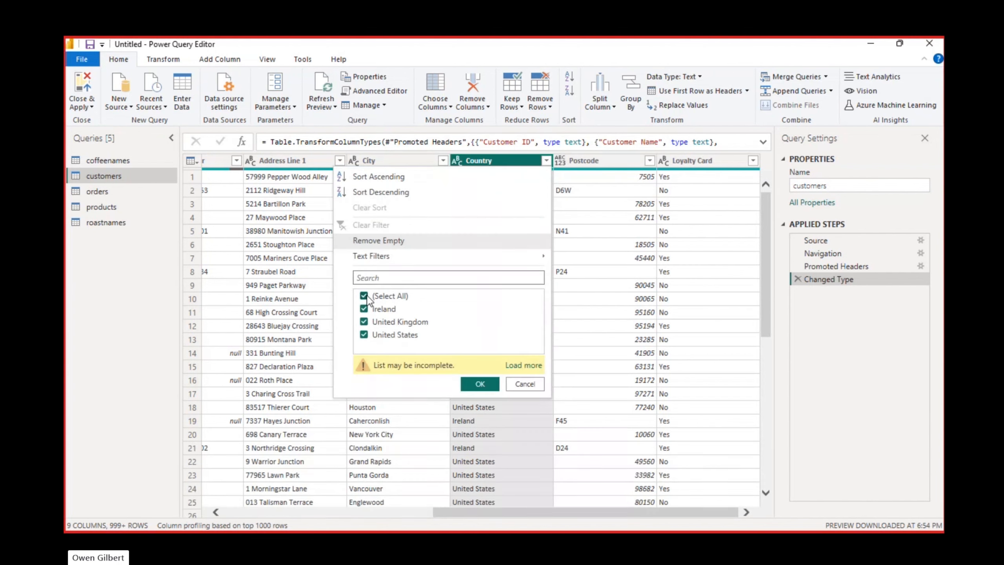
left_click(365, 296)
left_click(364, 310)
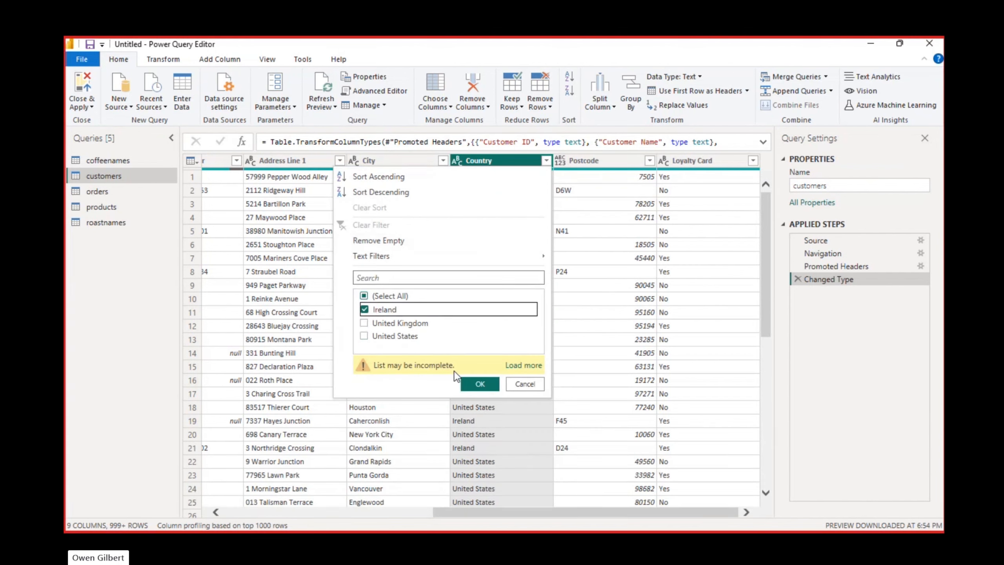
left_click(476, 389)
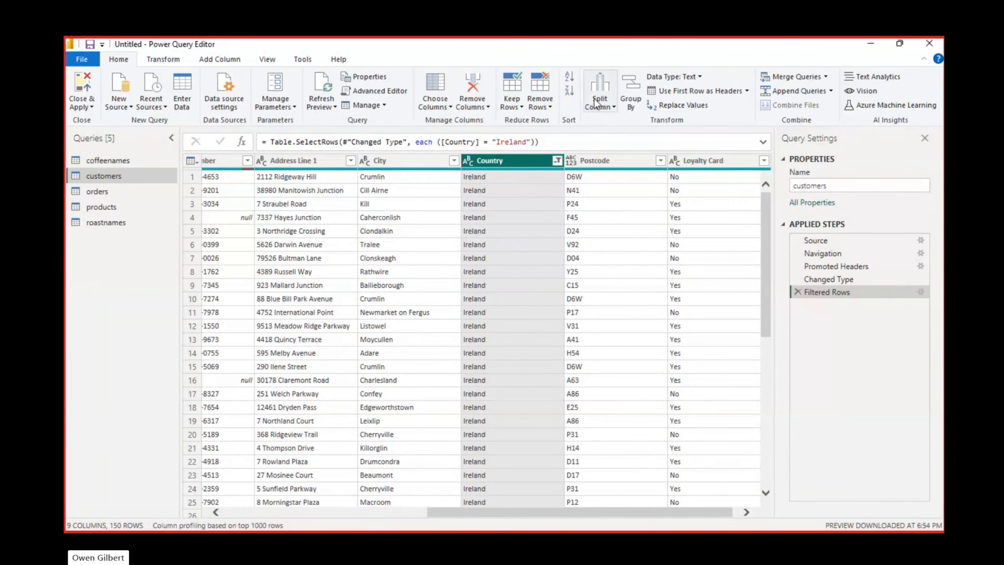
Step: Change the Country filter of the customers query to show only United Kingdom
left_click(556, 161)
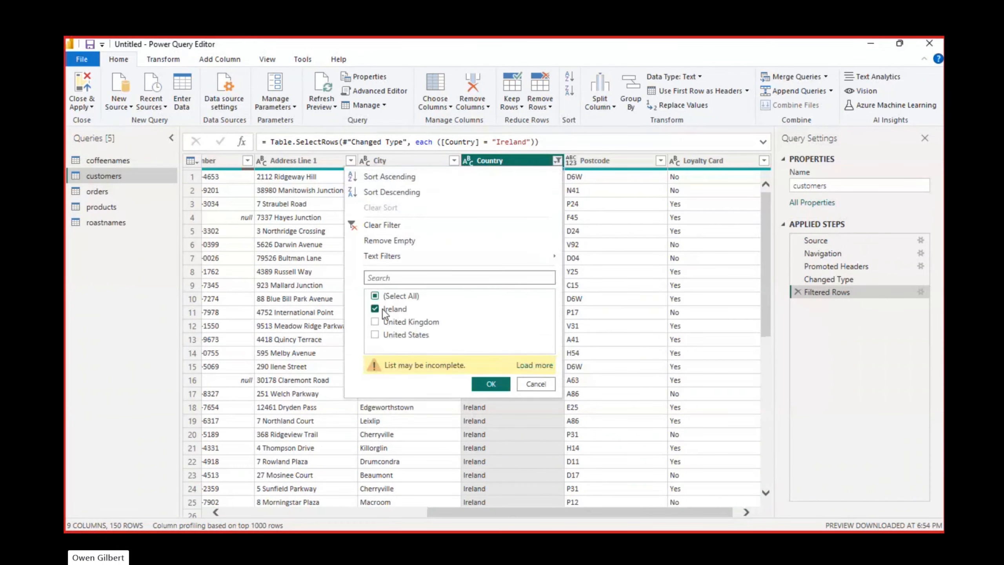
left_click(375, 309)
left_click(375, 321)
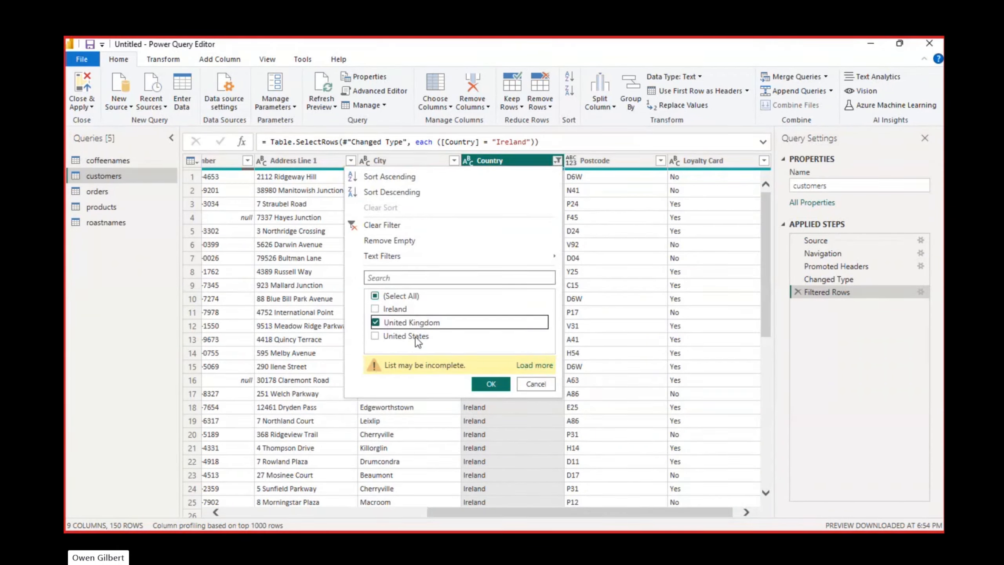
left_click(500, 387)
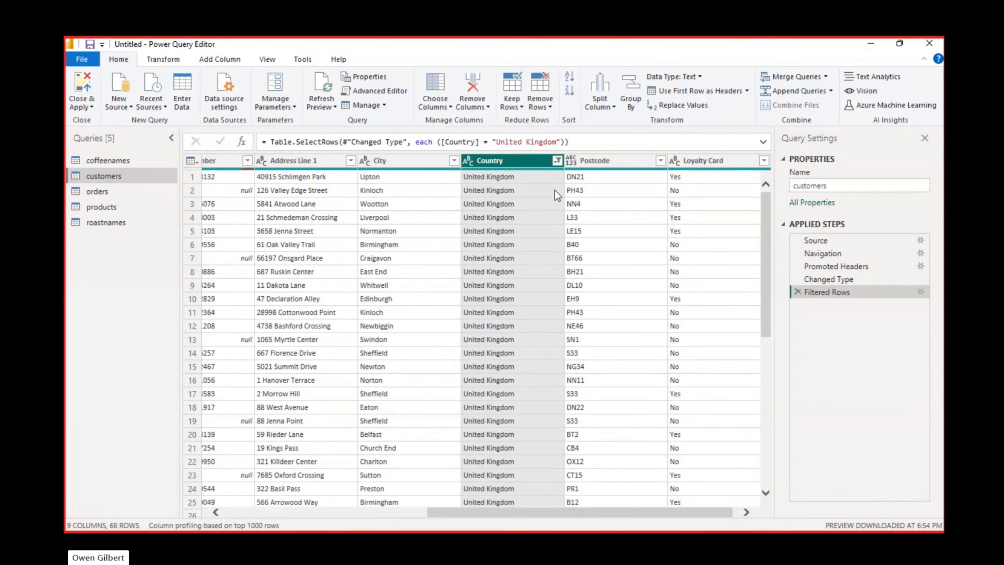
Step: Change the Country filter of the customers query to show only United States
left_click(557, 160)
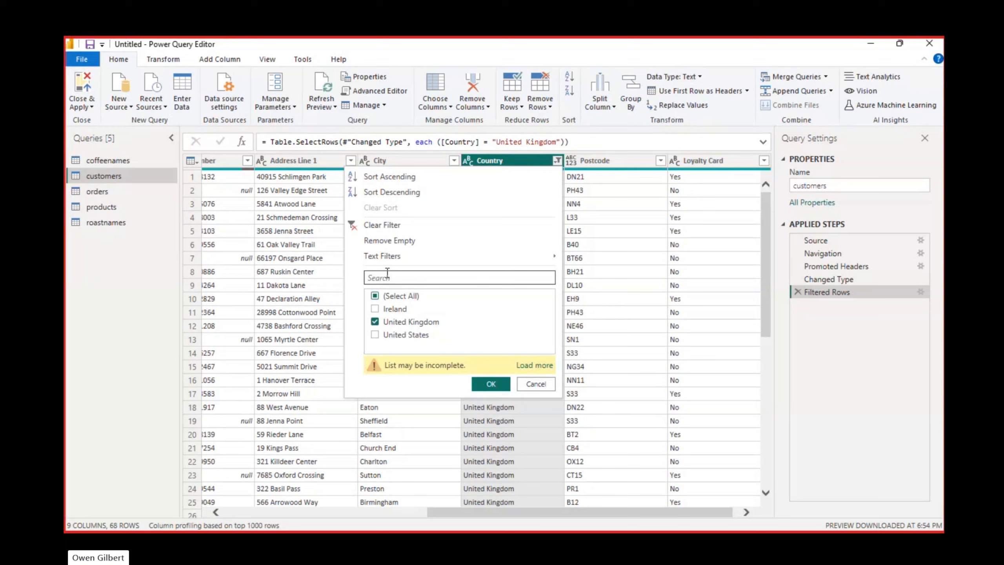
left_click(375, 321)
left_click(404, 336)
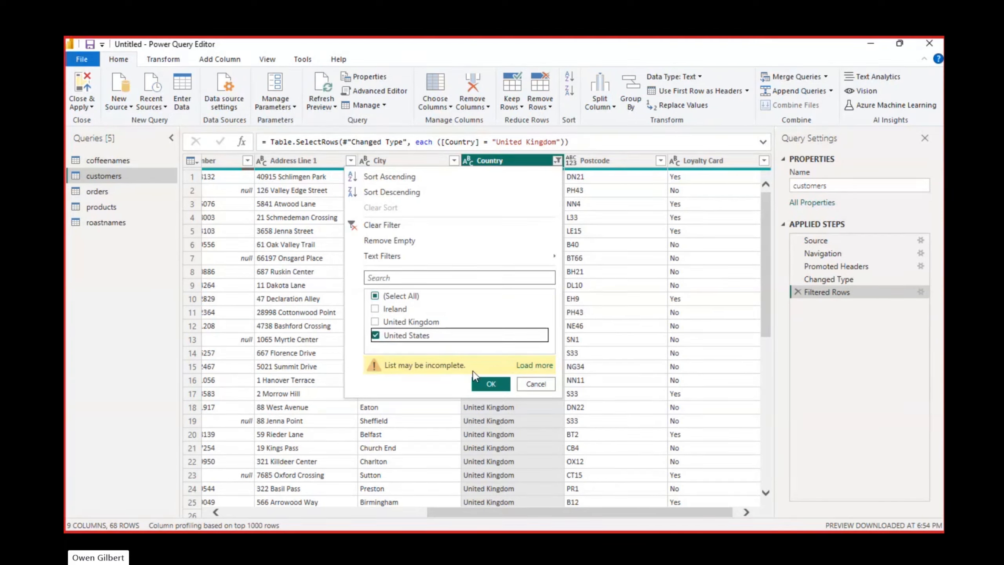
left_click(489, 384)
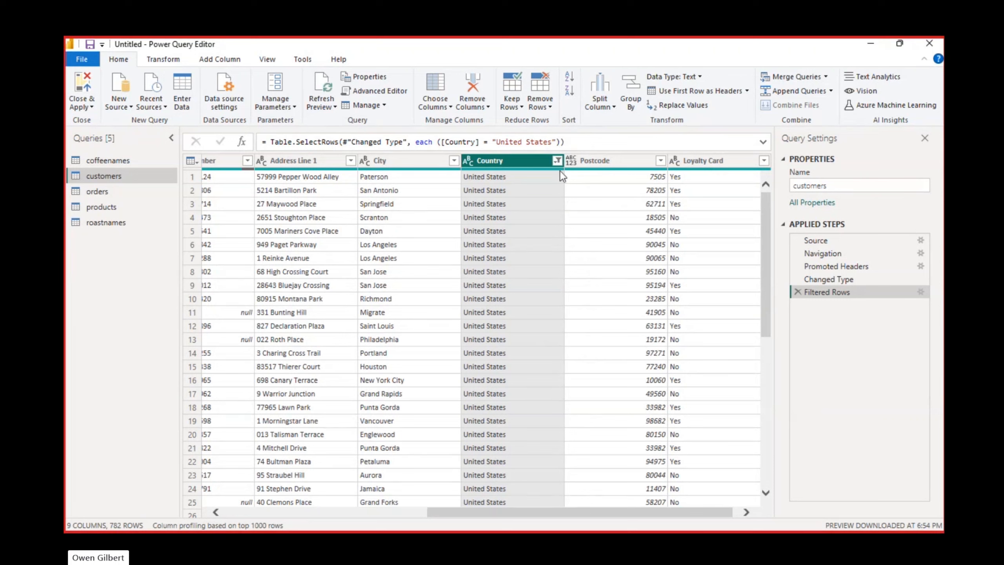
Step: Reset the customers query's Country filter to include all countries
left_click(557, 160)
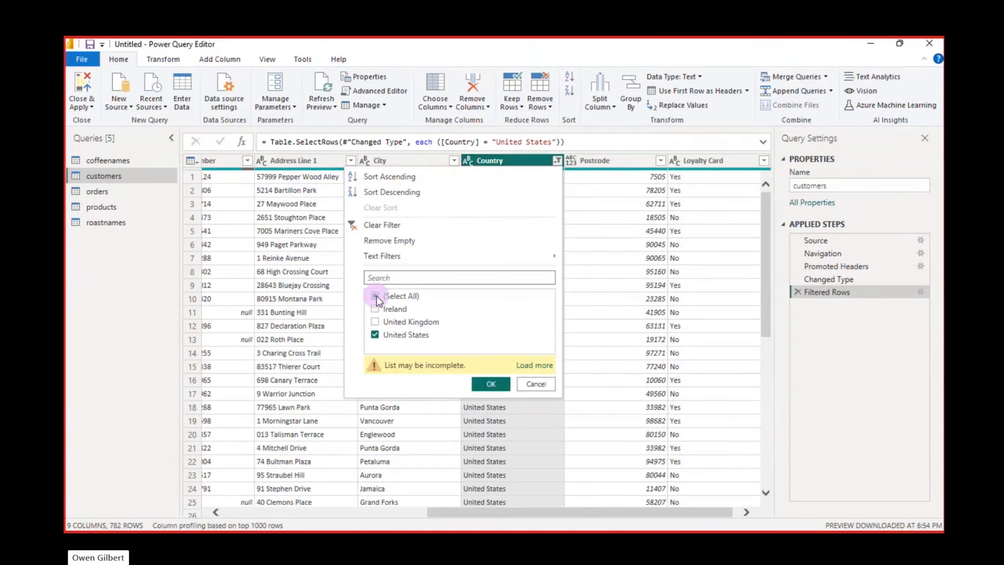
left_click(376, 297)
left_click(387, 301)
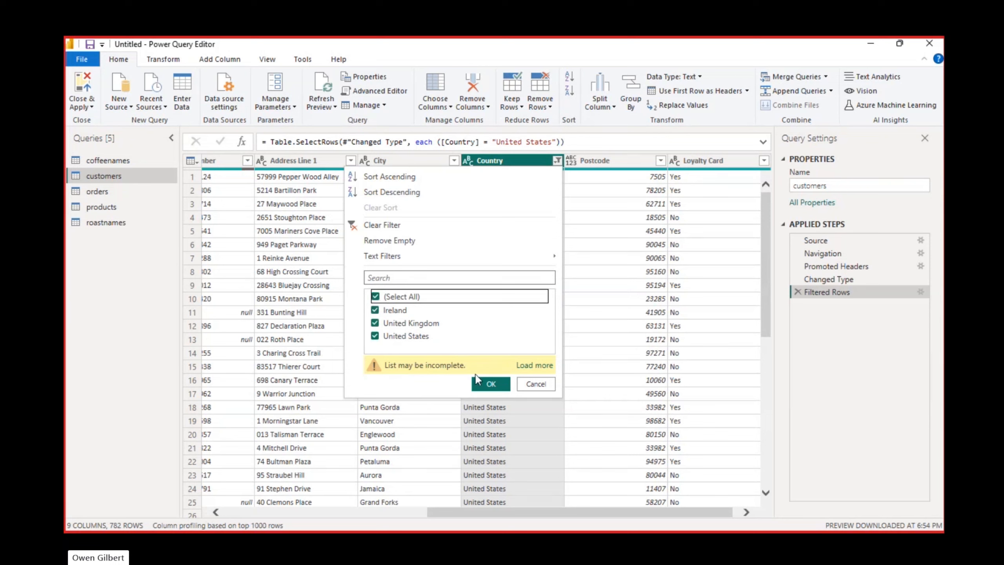
left_click(490, 384)
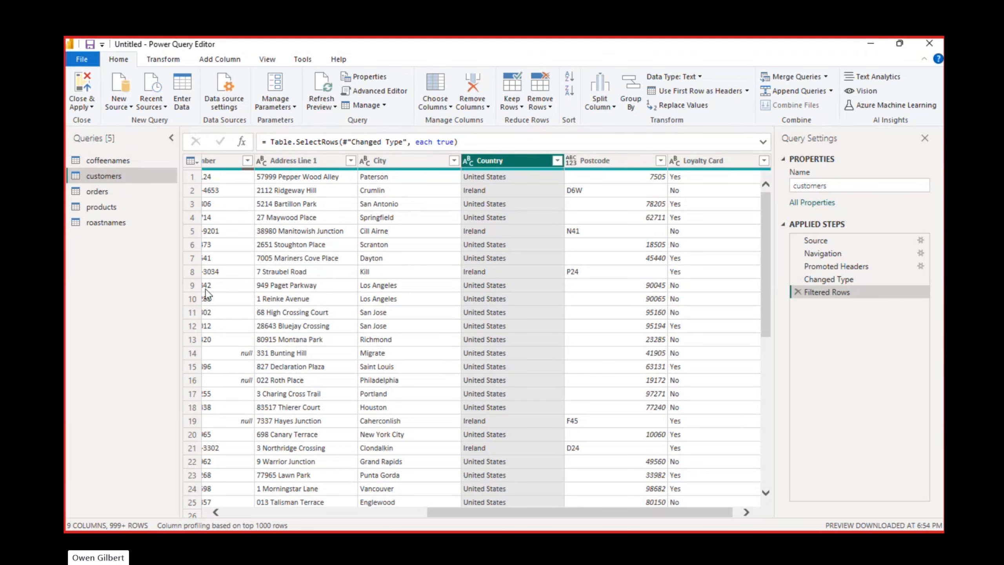
Step: Open the orders query and compare the Order ID entries of its first two rows
left_click(130, 191)
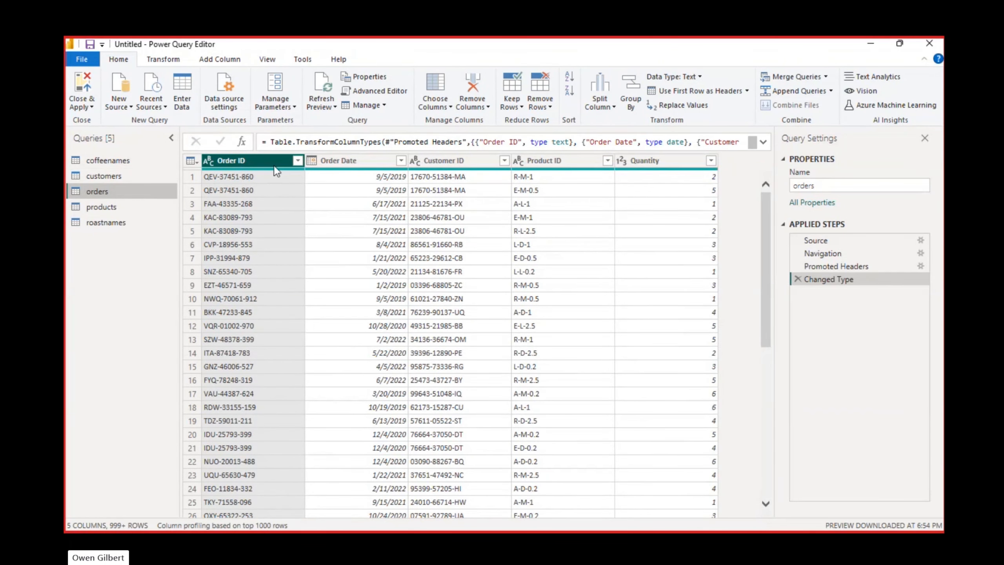
left_click(248, 178)
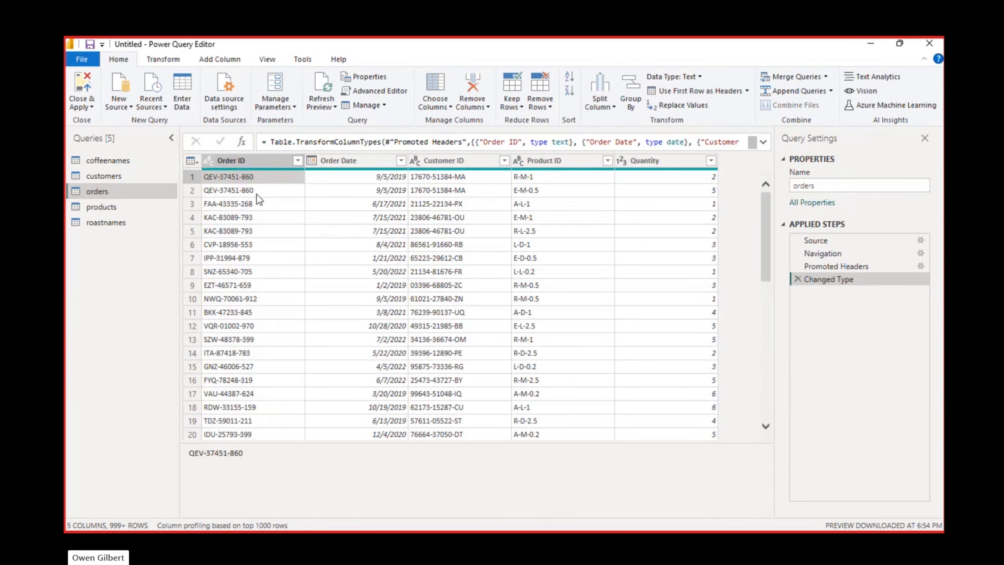
left_click(189, 178)
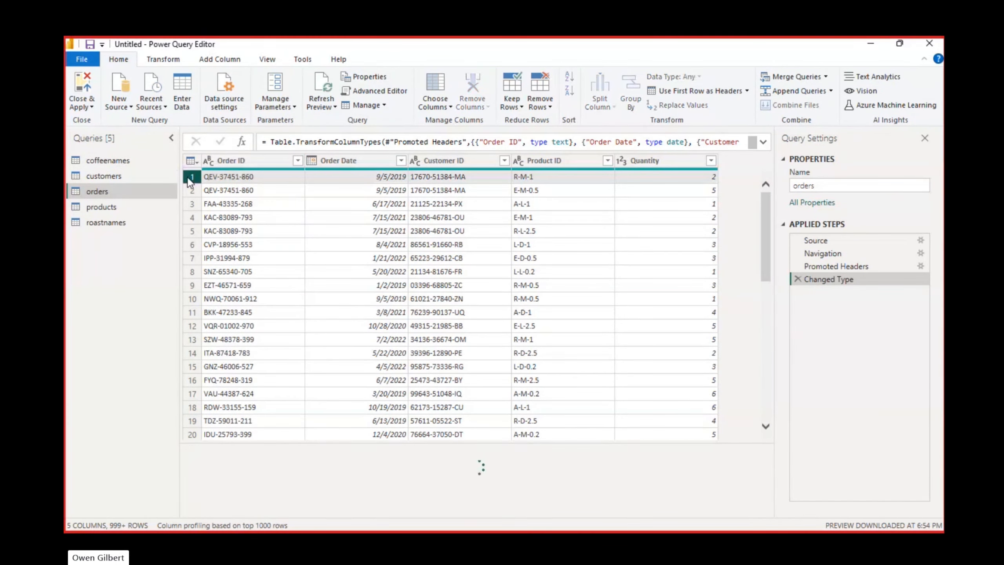
left_click(244, 175)
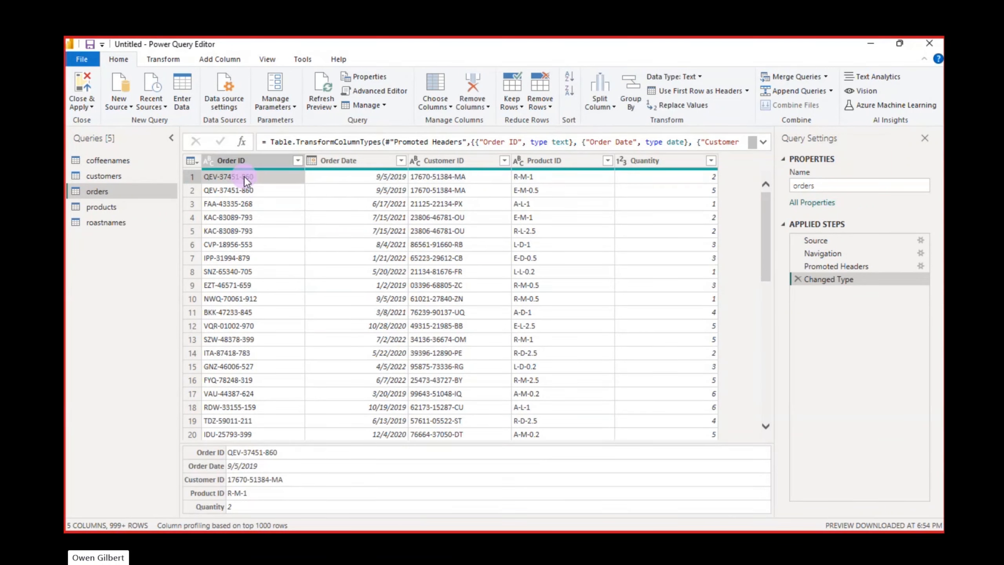
left_click(246, 189)
left_click(254, 176)
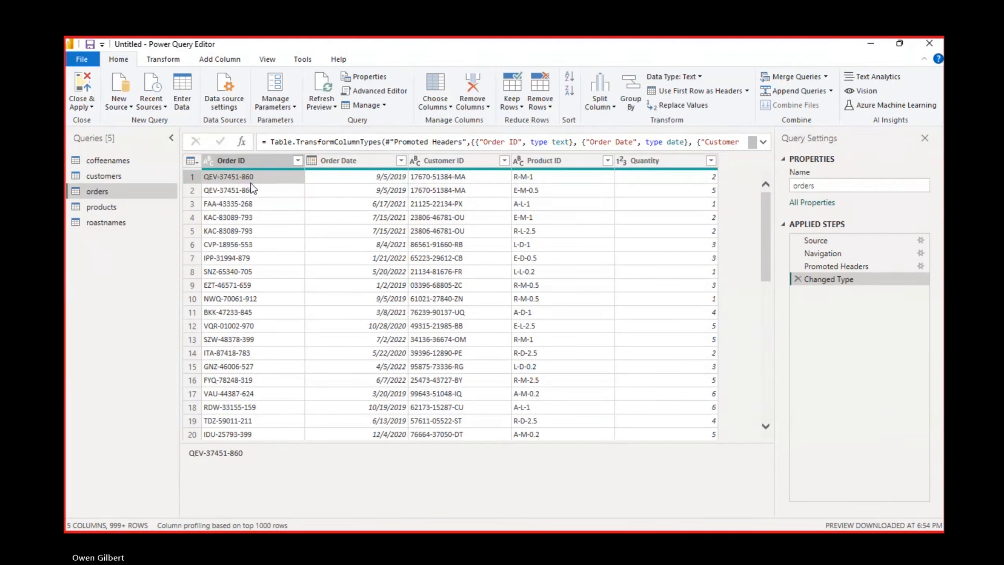
left_click(249, 189)
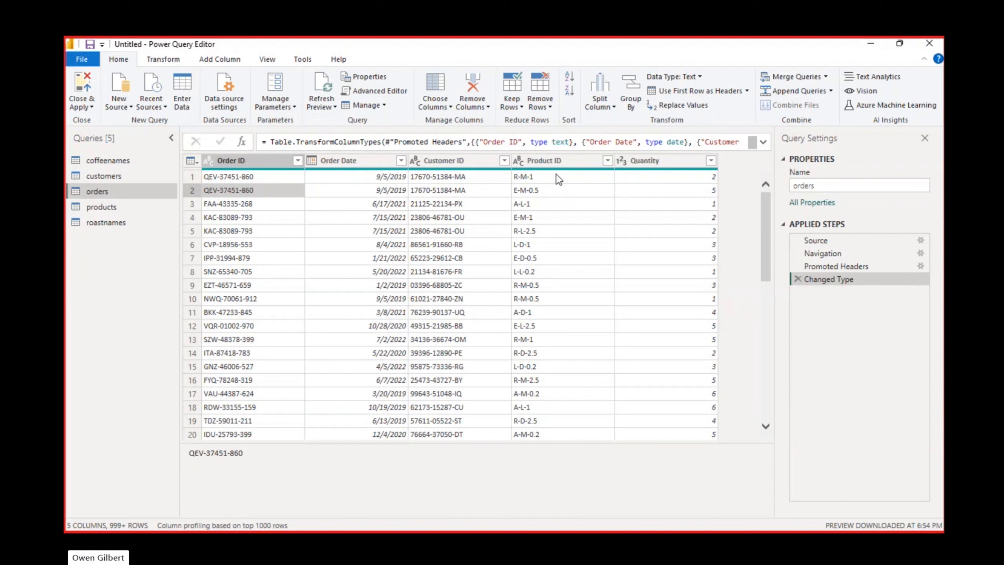
Step: Compare the Product ID entries in the first two rows of the orders query
left_click(548, 191)
left_click(545, 177)
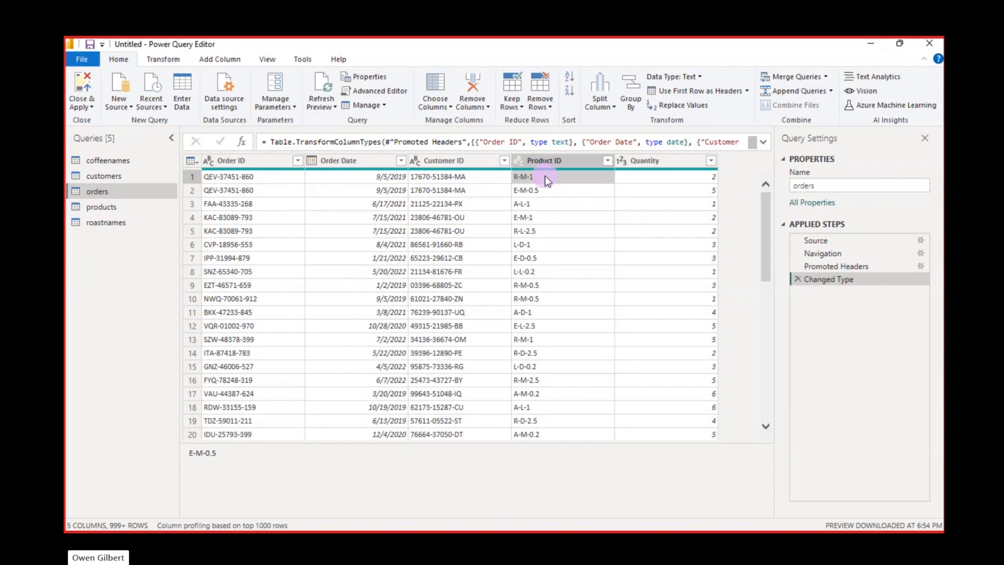
left_click(547, 189)
left_click(541, 174)
left_click(538, 191)
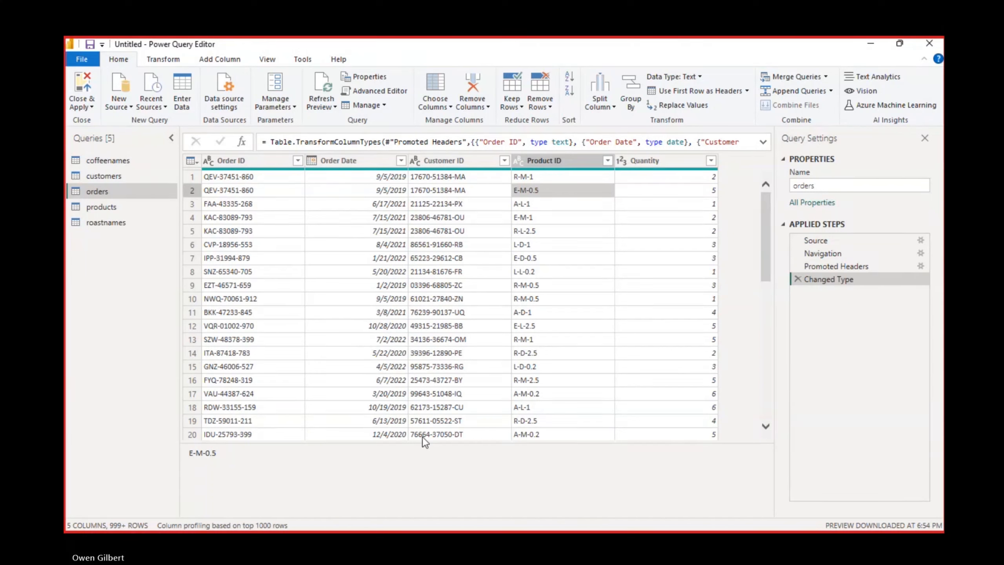
left_click(569, 181)
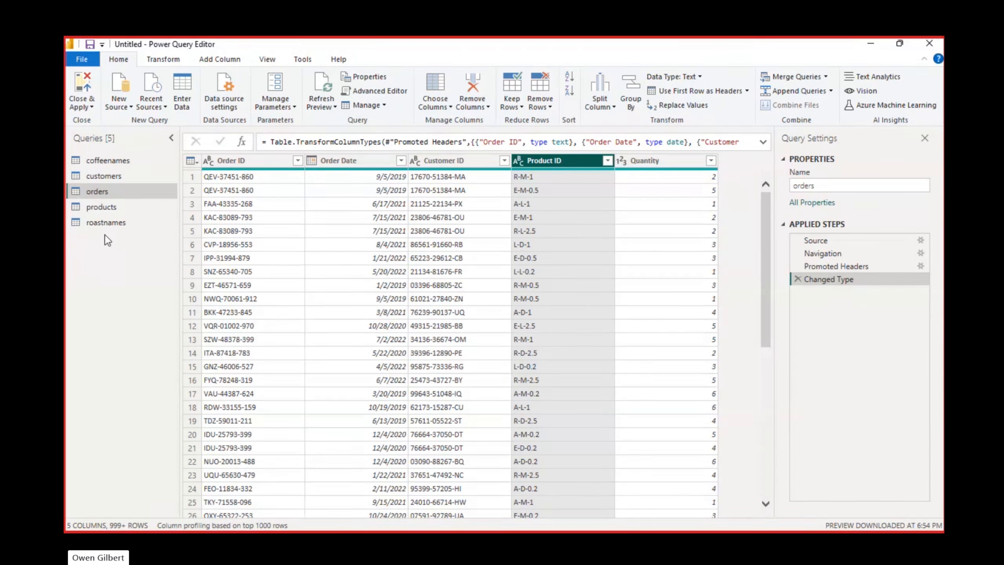
Step: Switch between the products and orders queries to compare their Product ID columns
left_click(101, 208)
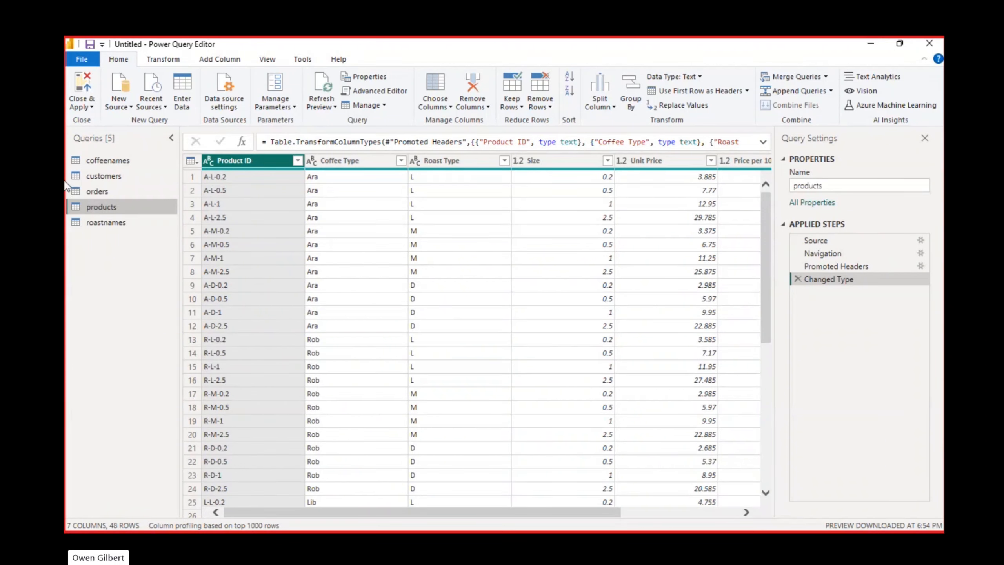
left_click(104, 190)
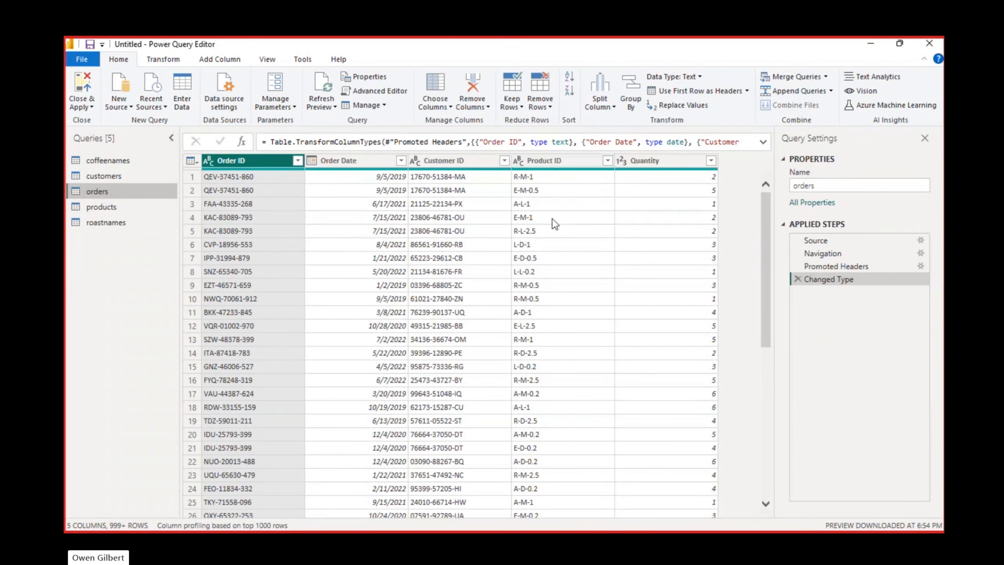
left_click(94, 207)
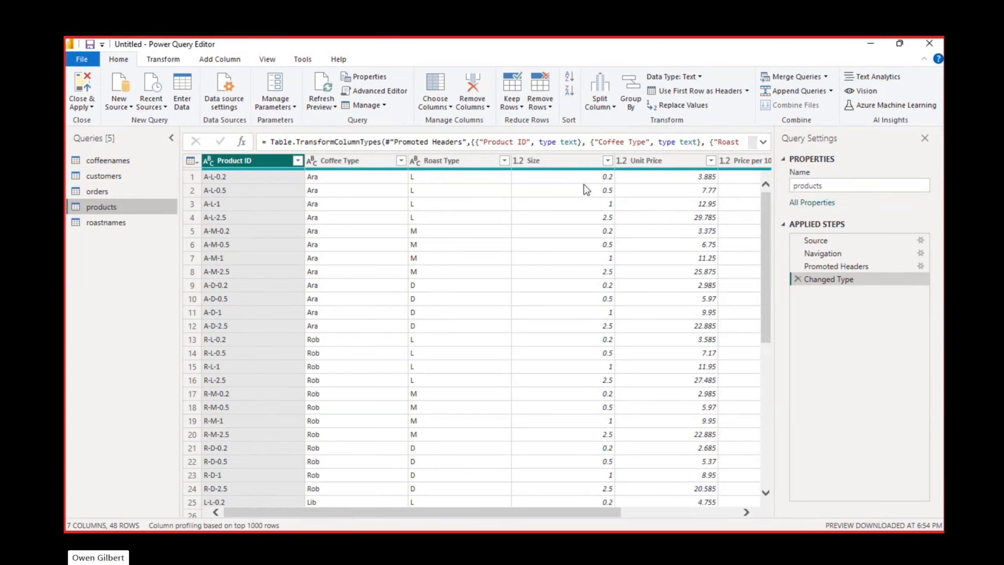
Step: Examine the Unit Price, Product ID, Price per 100g and Profit columns of the products query
left_click(679, 181)
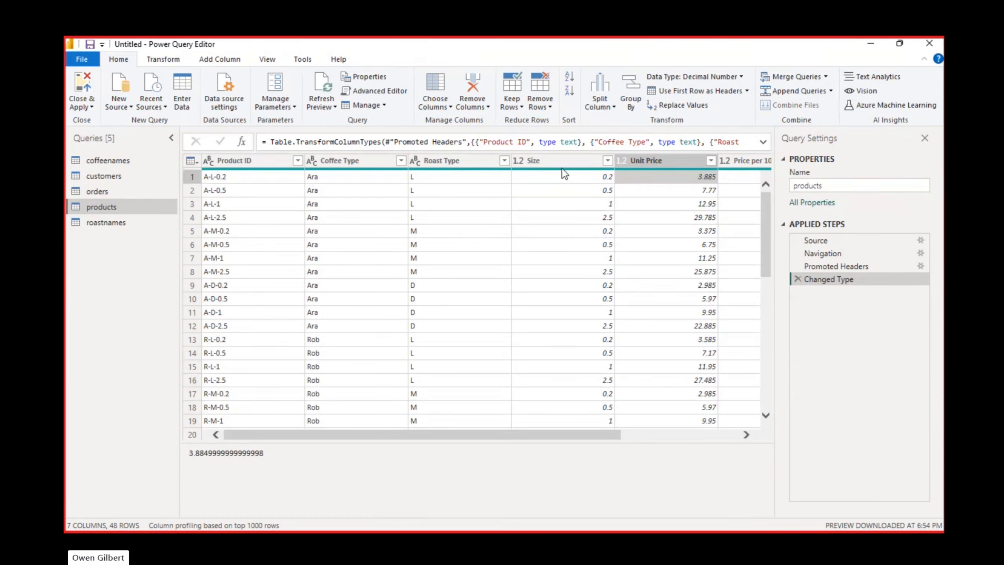
left_click(235, 177)
left_click(230, 192)
left_click(231, 206)
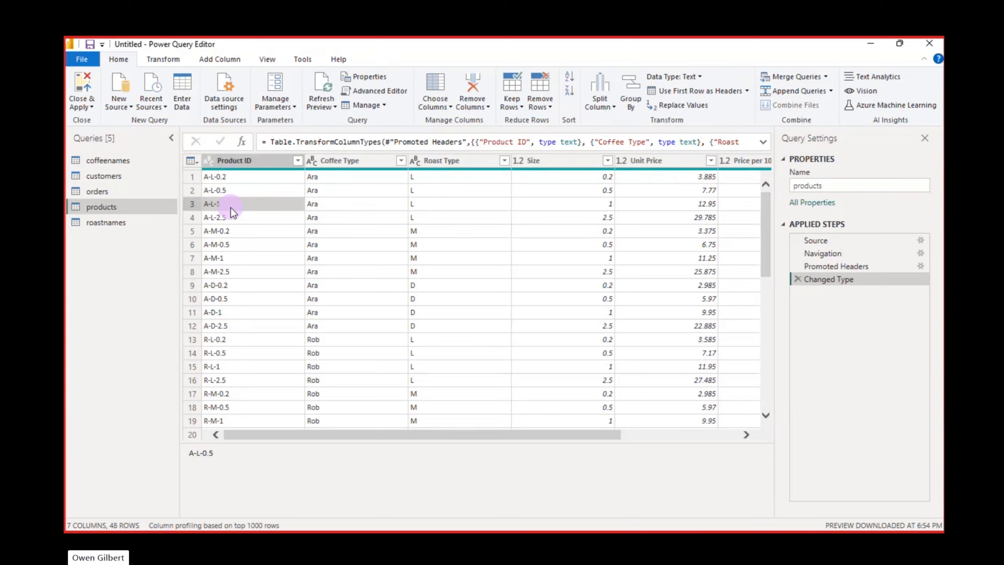
left_click(226, 177)
left_click(226, 186)
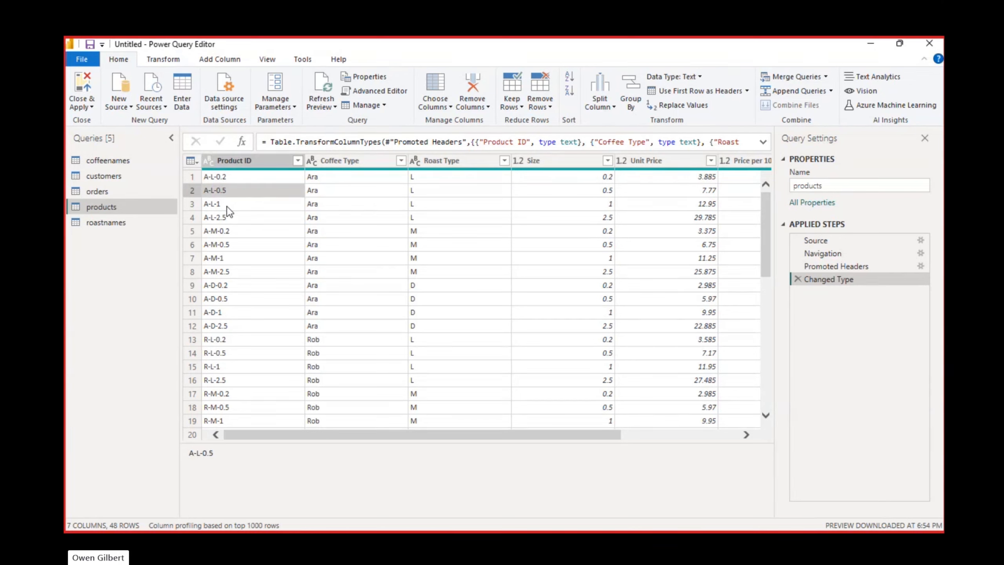
left_click(226, 205)
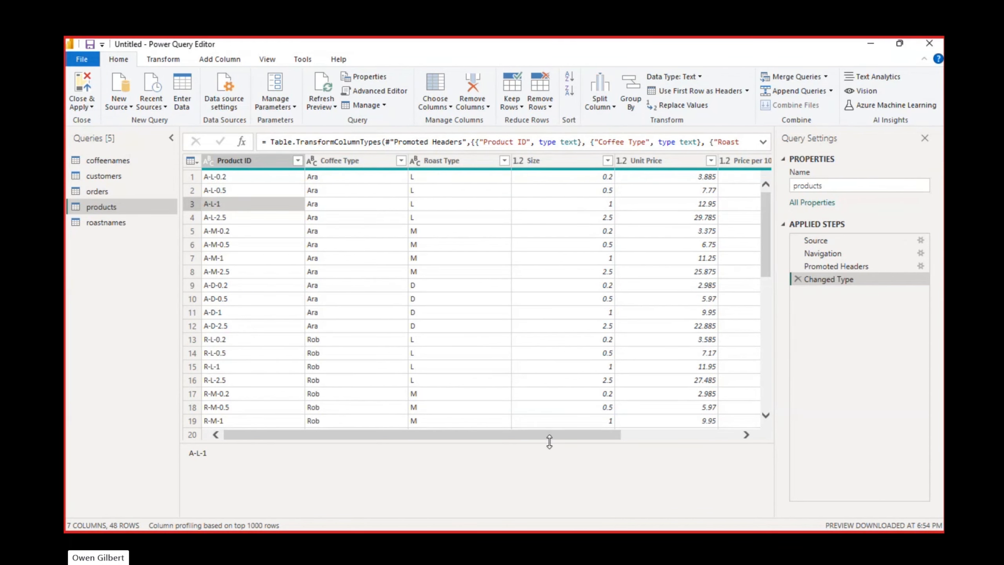
left_click_drag(550, 434, 729, 417)
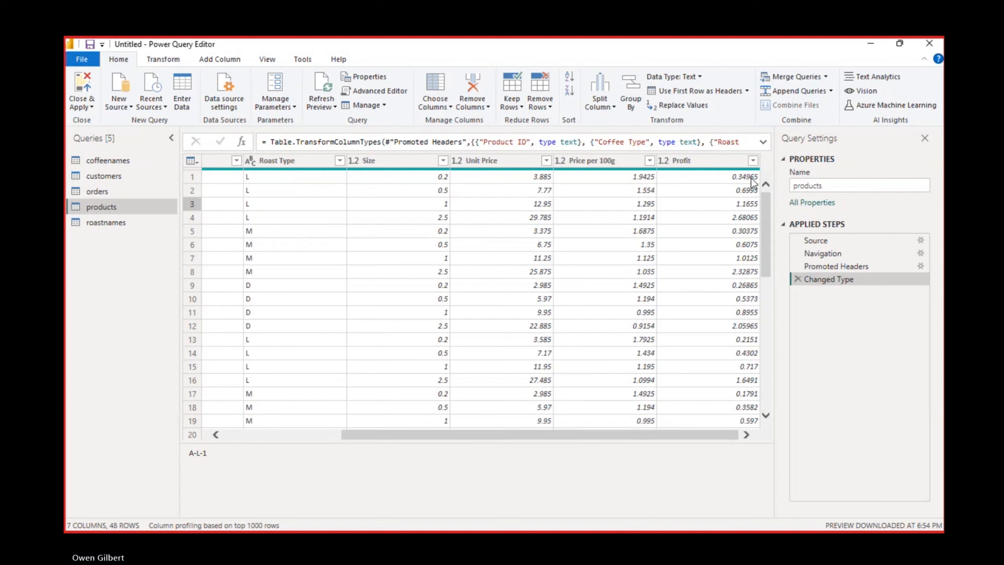
left_click(717, 177)
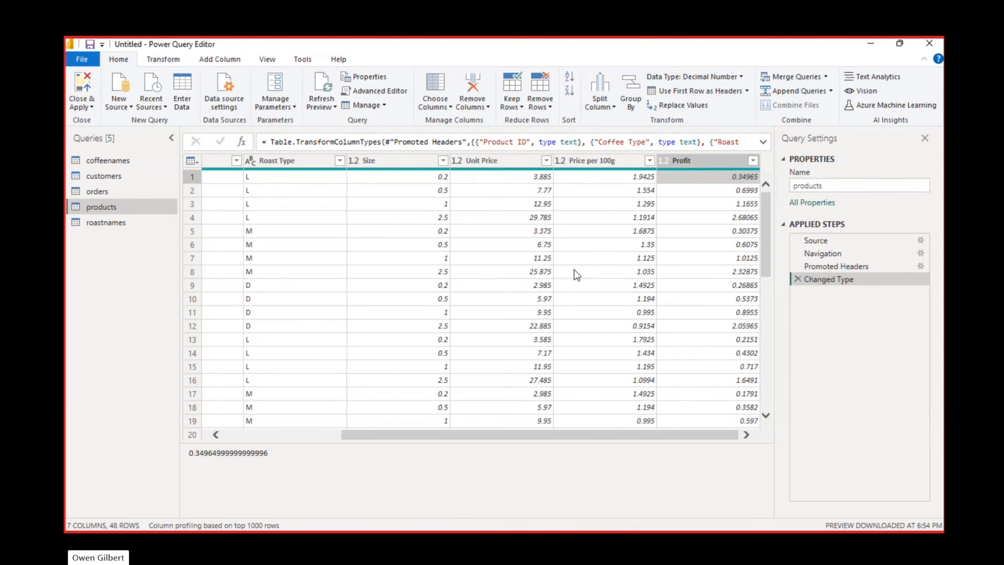
Step: Check the roastnames query against the products query's Roast Type column, and promote the first row of roastnames to column headers
left_click(101, 222)
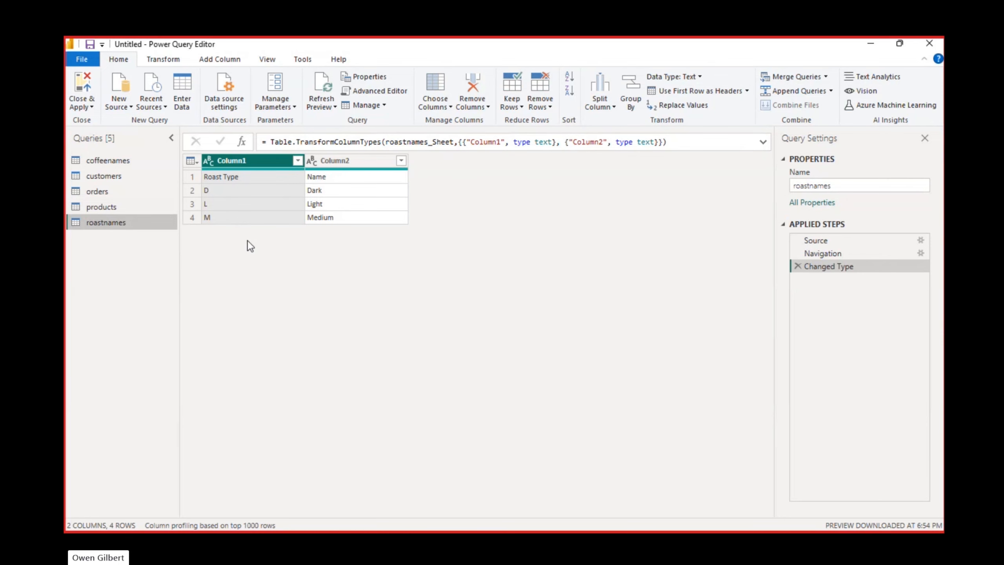
left_click(102, 207)
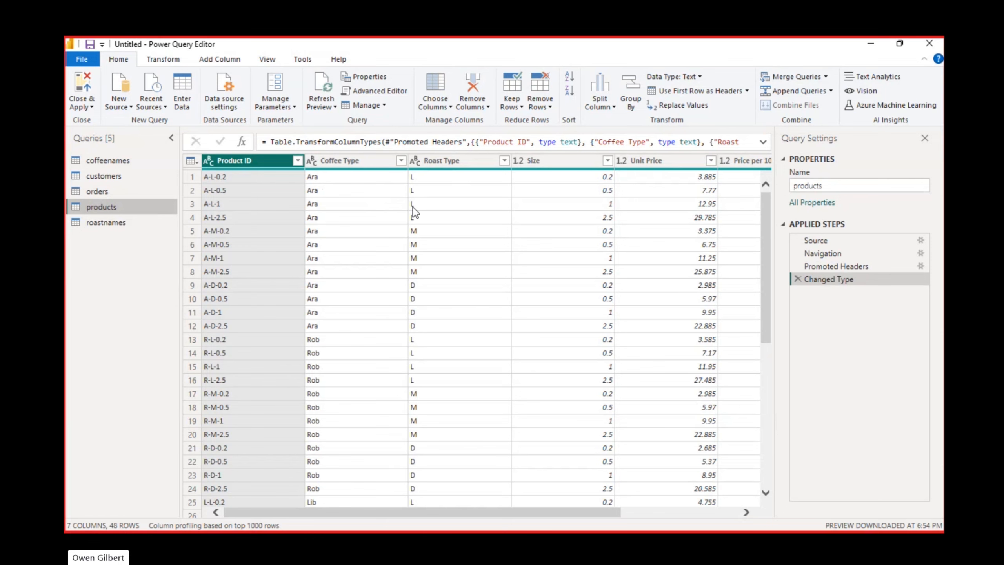
left_click(114, 220)
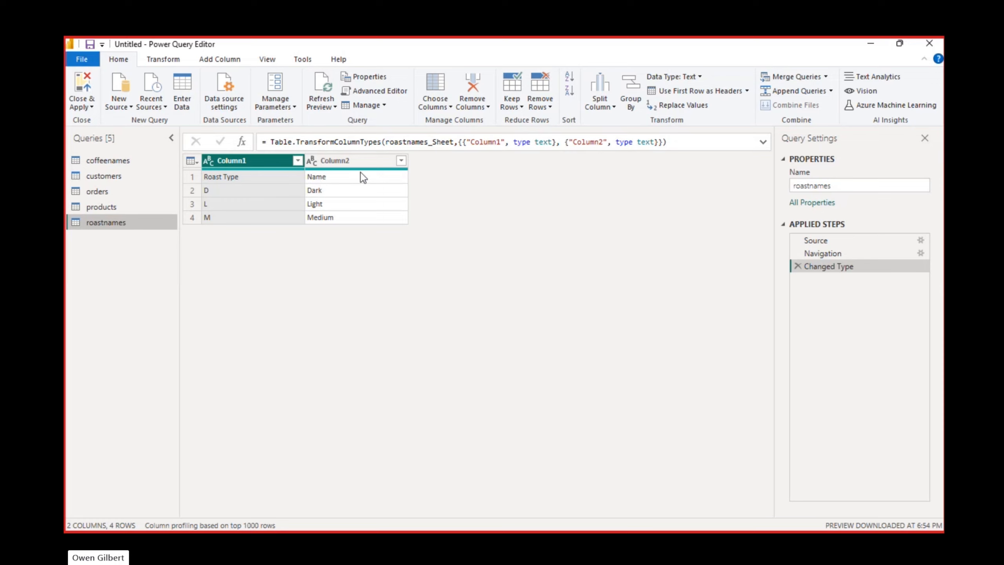
left_click(669, 91)
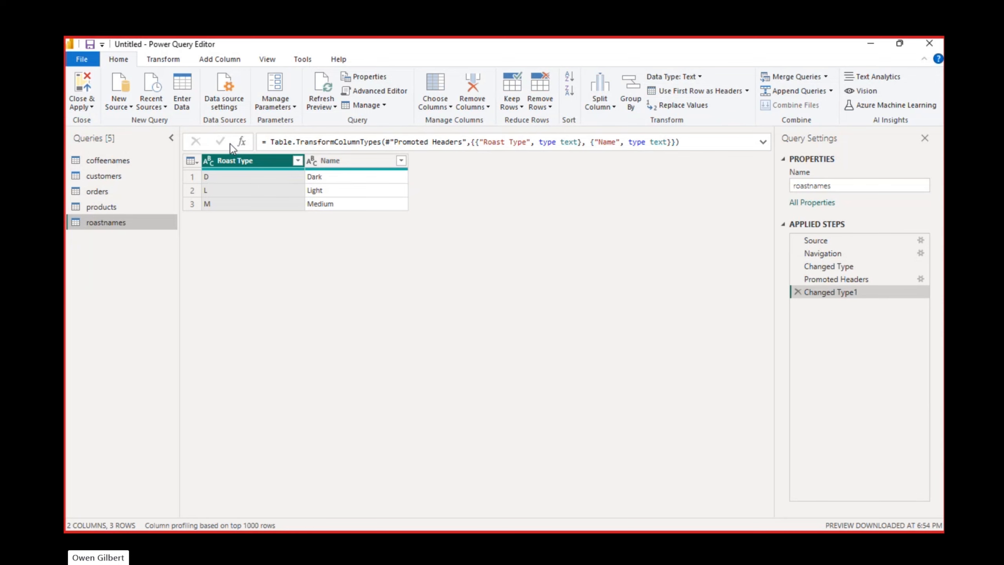
Step: Replace null with -- in the Email column of the customers query
left_click(141, 183)
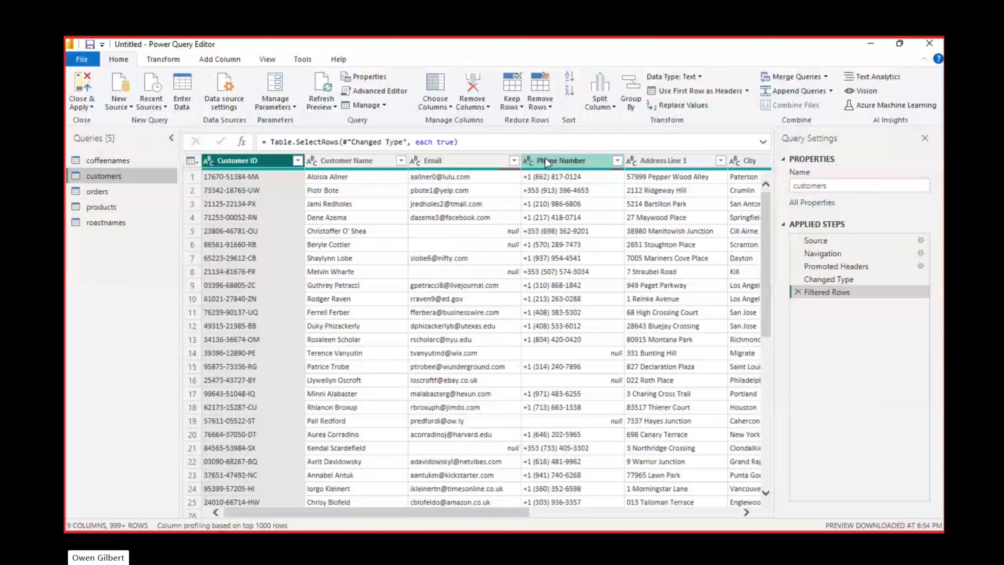
left_click(434, 162)
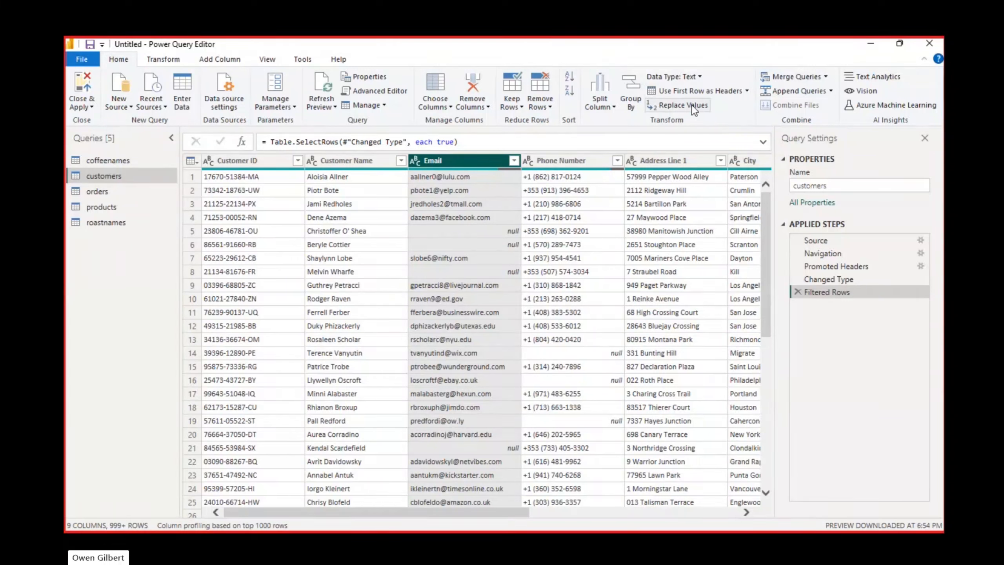
left_click(679, 106)
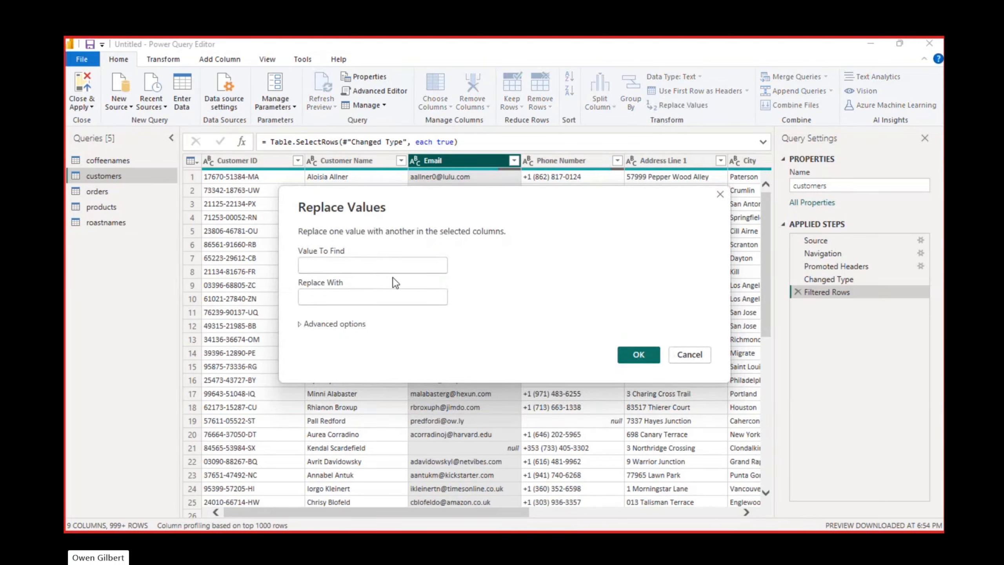
left_click(392, 266)
type("nul")
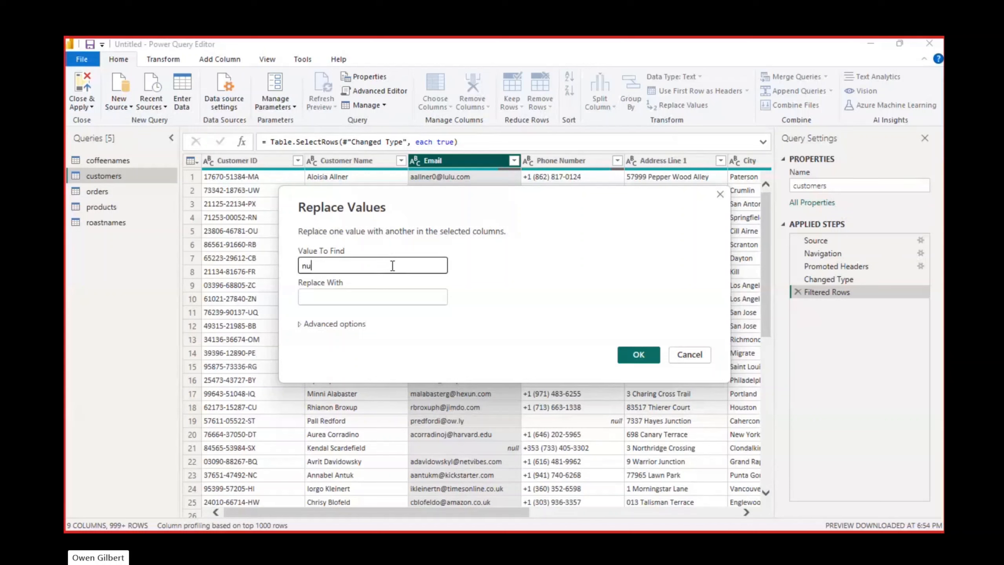
type("l")
left_click(360, 296)
type("--")
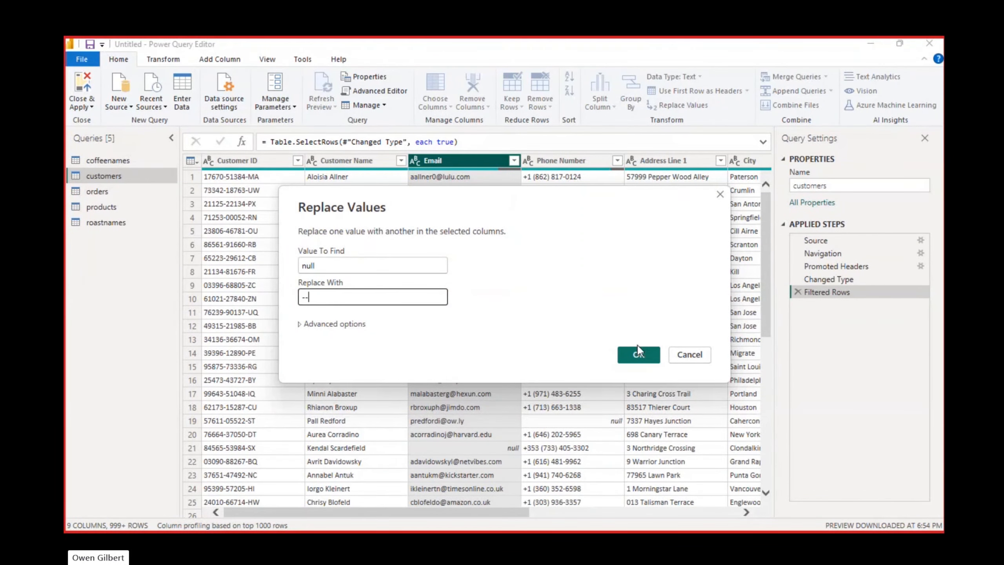
left_click(643, 350)
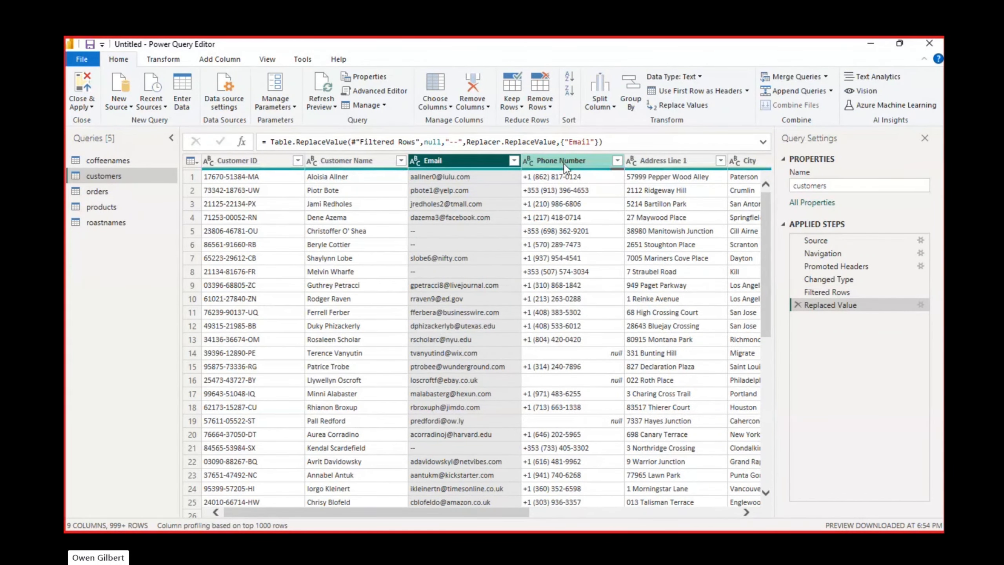
Step: Base column profiling on the entire data set and replace null with -- in the customers query's Phone Number column
left_click(237, 526)
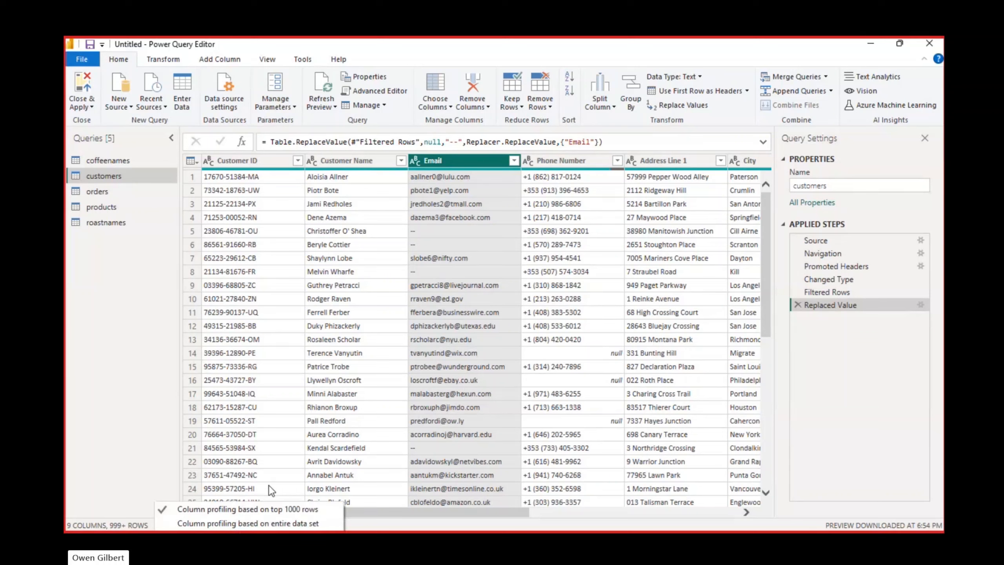
left_click(261, 523)
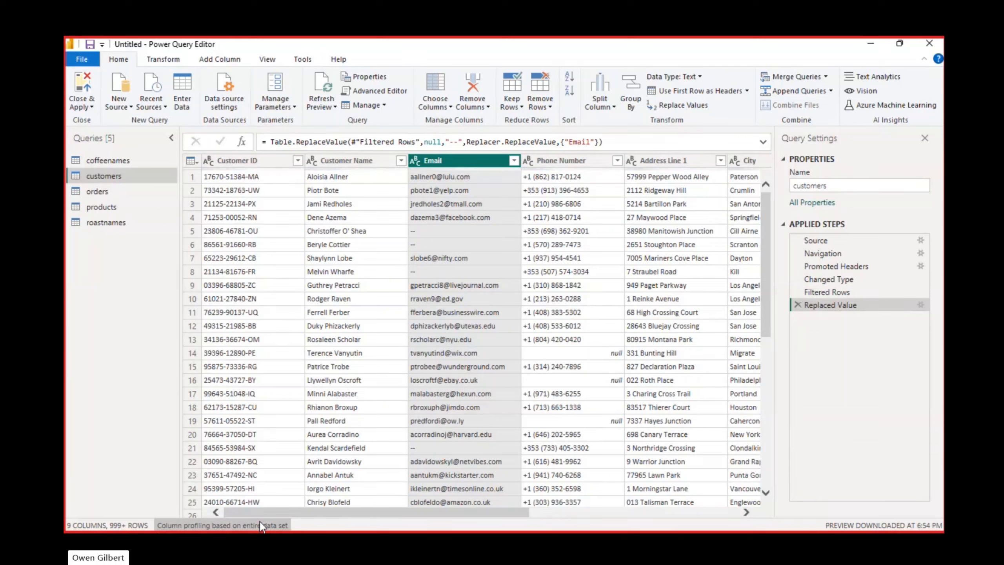
left_click(568, 157)
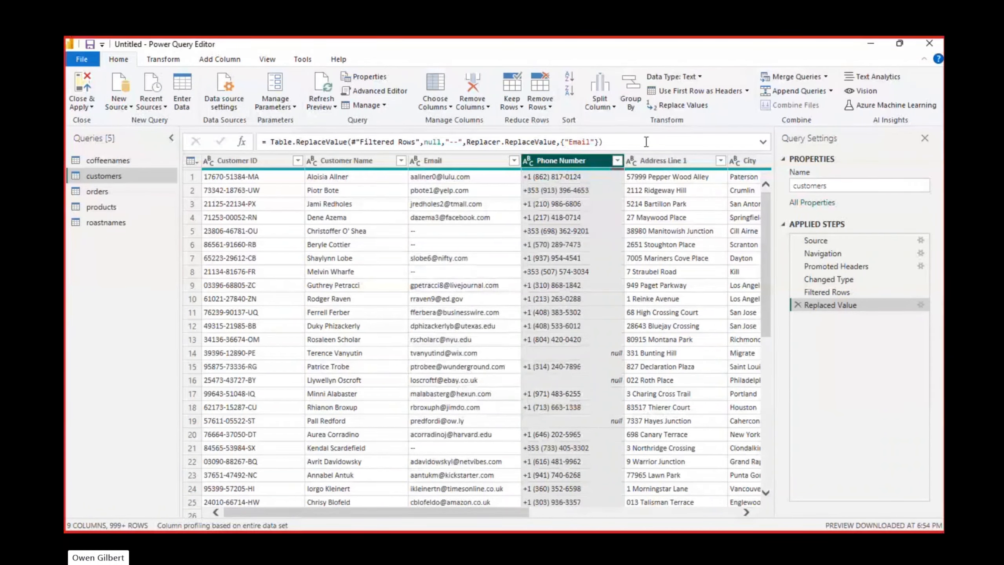
type("null")
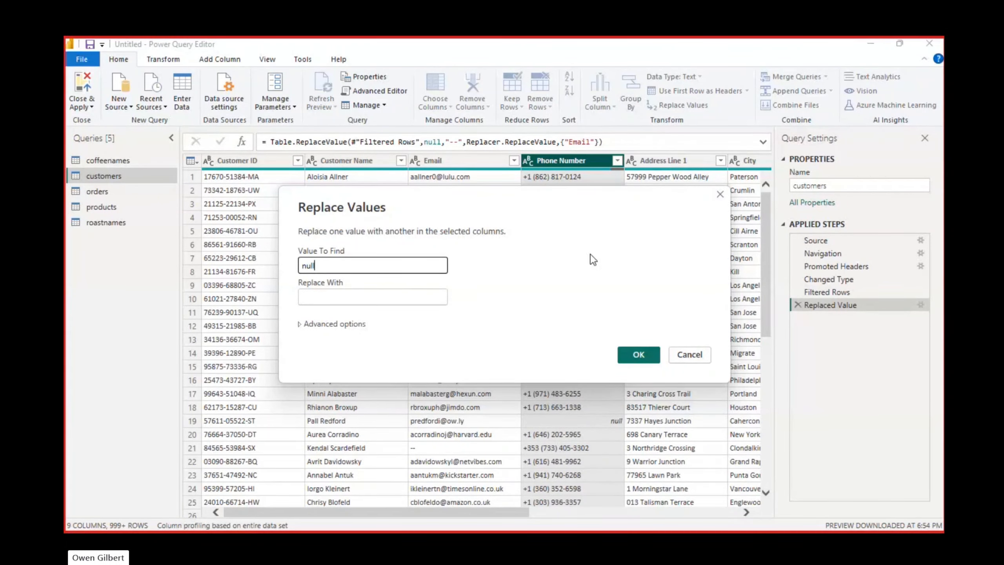
left_click(355, 300)
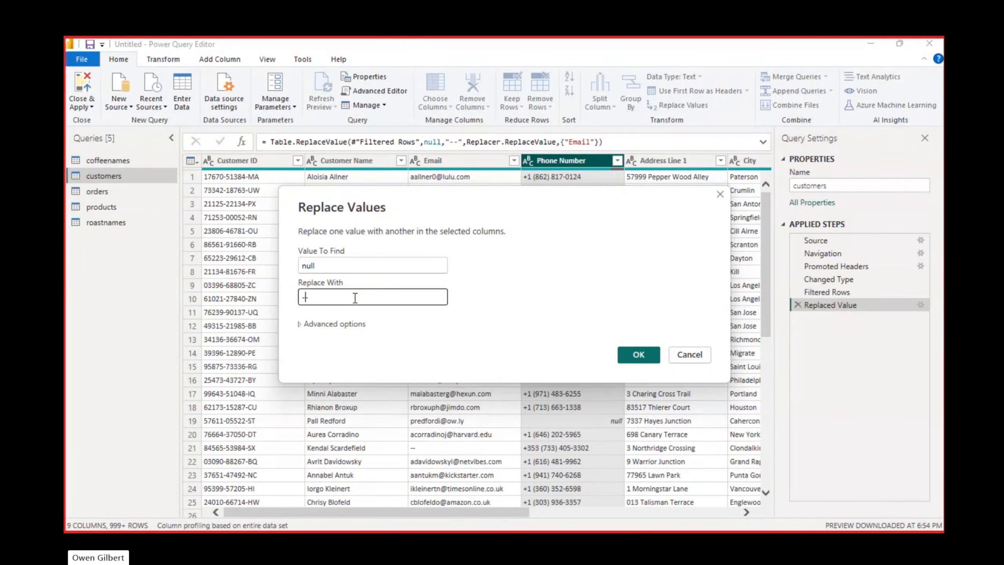
type("--")
left_click(638, 356)
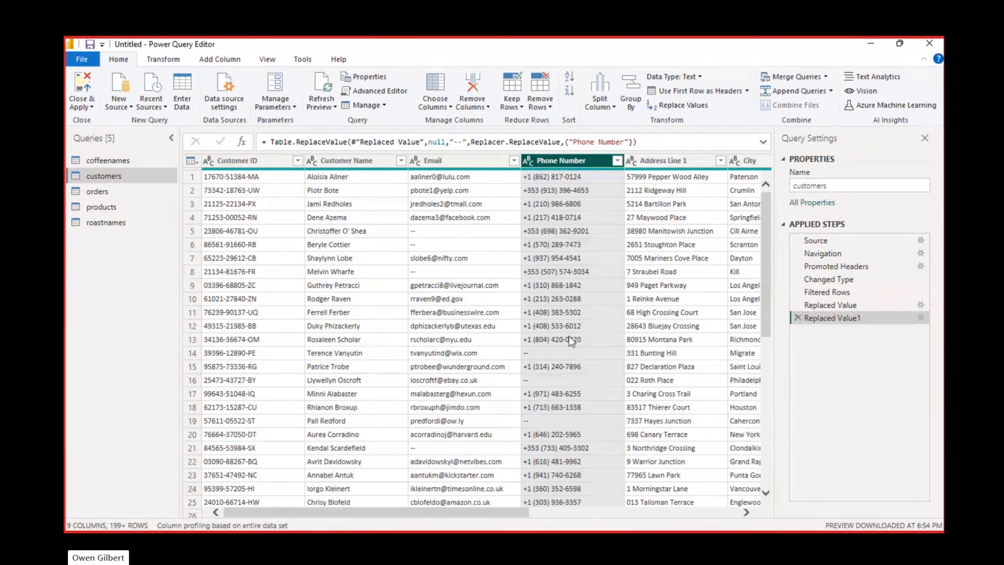
Step: Apply the query changes, return to the report, and remove the unopened auto-recovered files
left_click(82, 89)
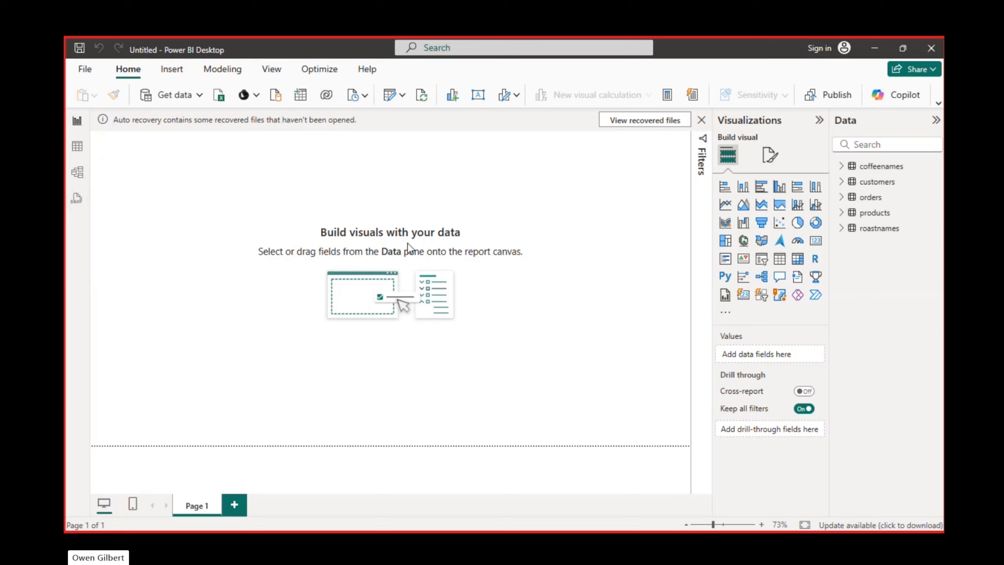
left_click(701, 120)
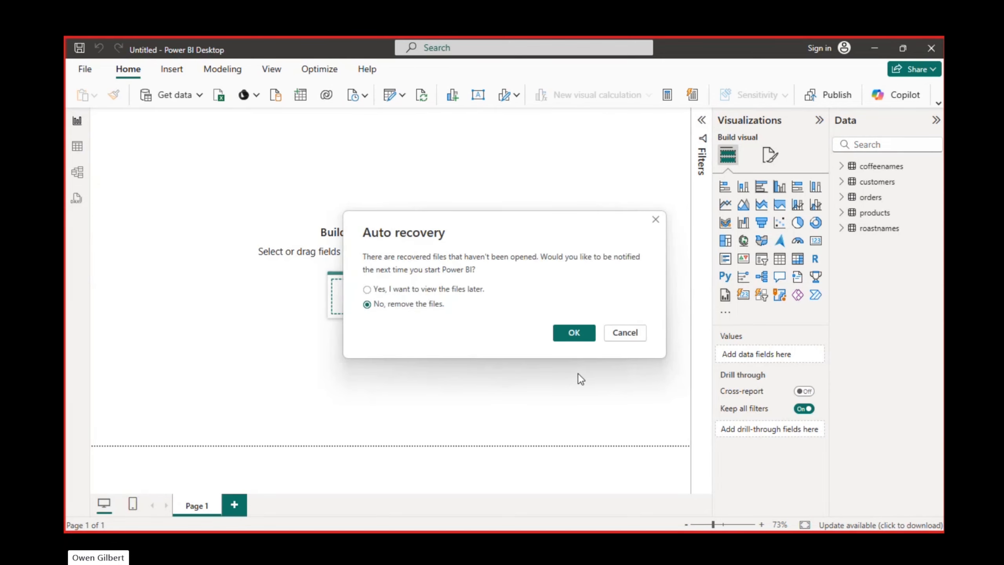
left_click(571, 330)
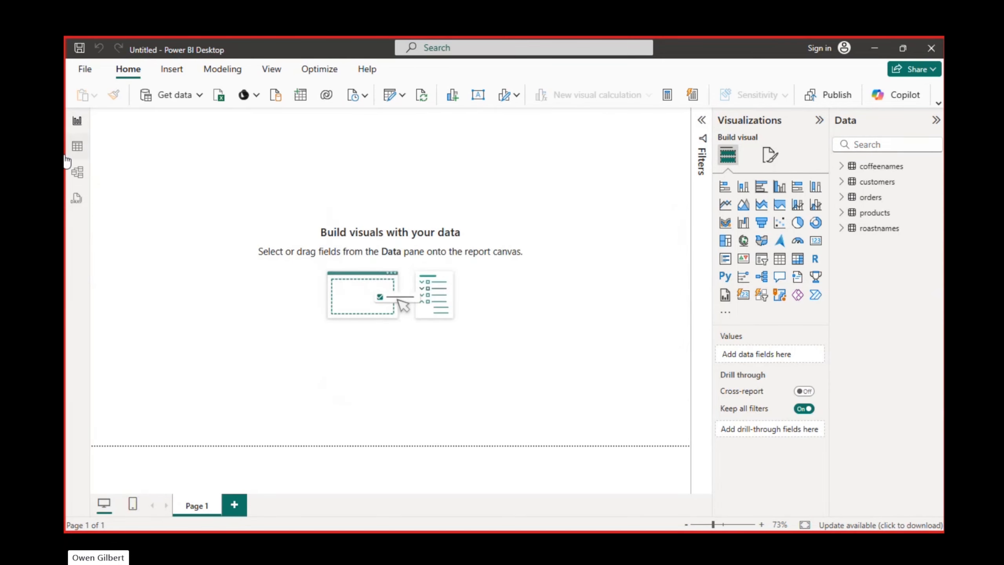
Step: Review the loaded rows of the coffeenames, customers, orders, products and roastnames tables in Table view
left_click(81, 146)
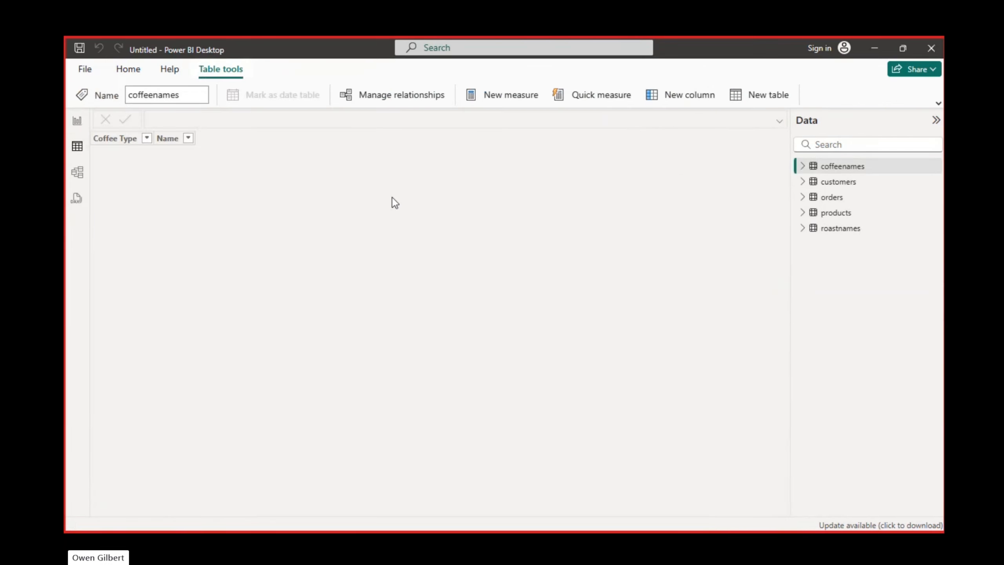
left_click(831, 182)
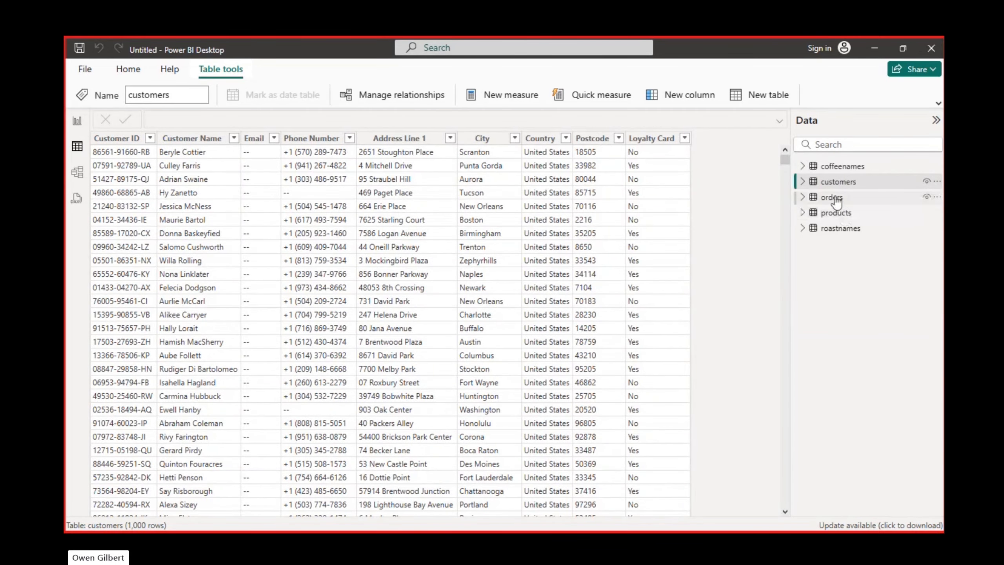
left_click(835, 199)
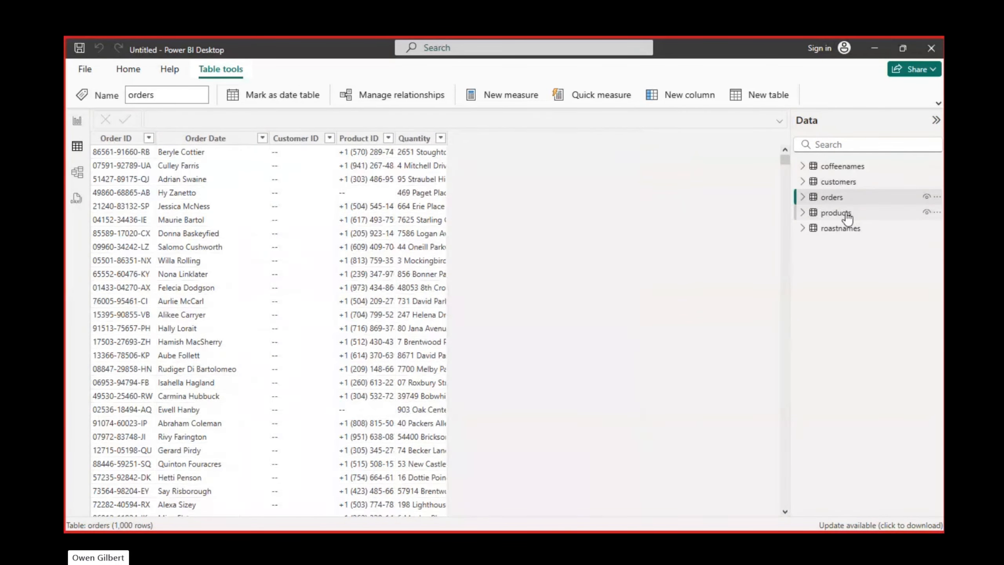
left_click(847, 216)
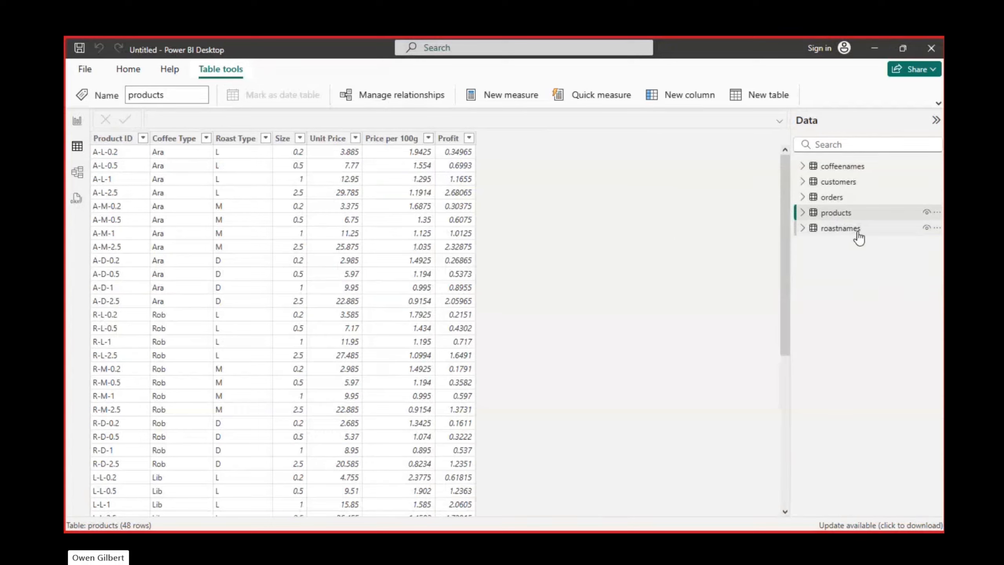
left_click(858, 231)
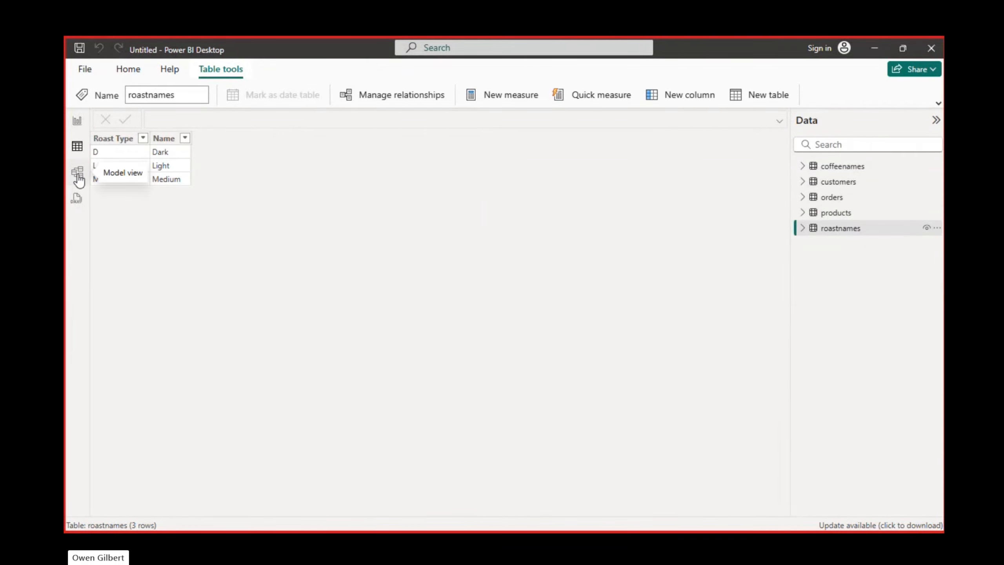
Step: In Model view, collapse the Properties pane and line up the orders, products and roastnames cards side by side
left_click(78, 174)
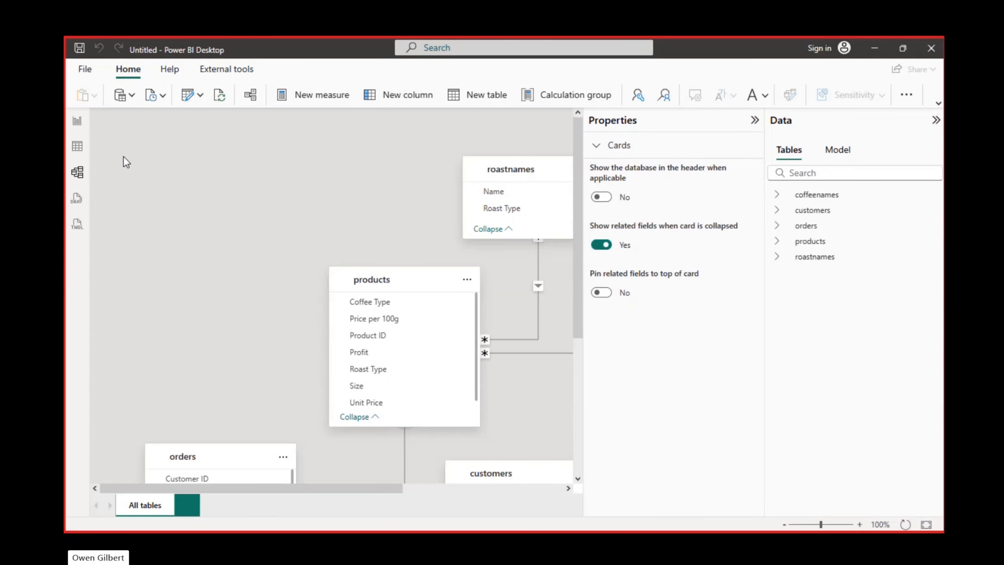
left_click(754, 122)
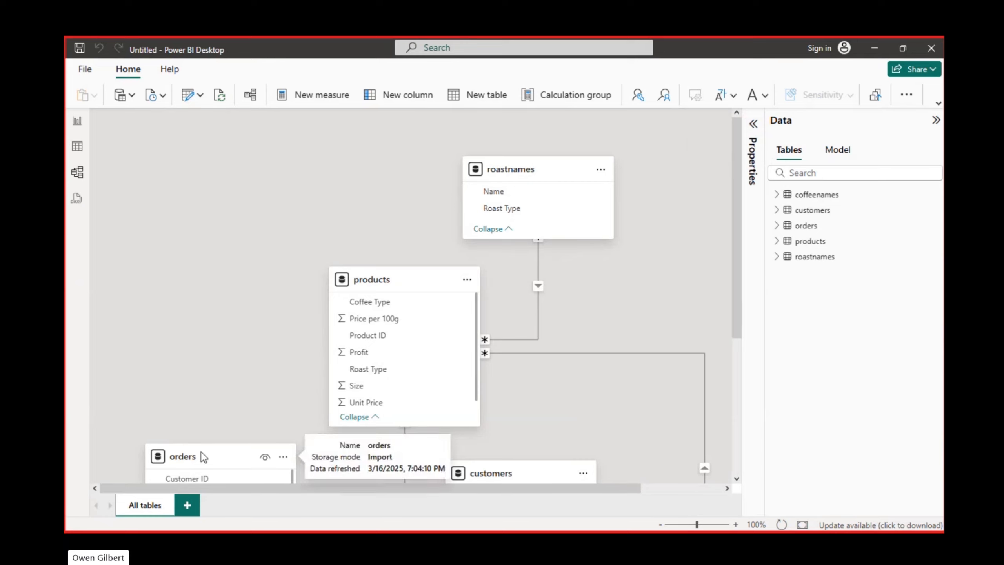
left_click_drag(223, 449, 152, 207)
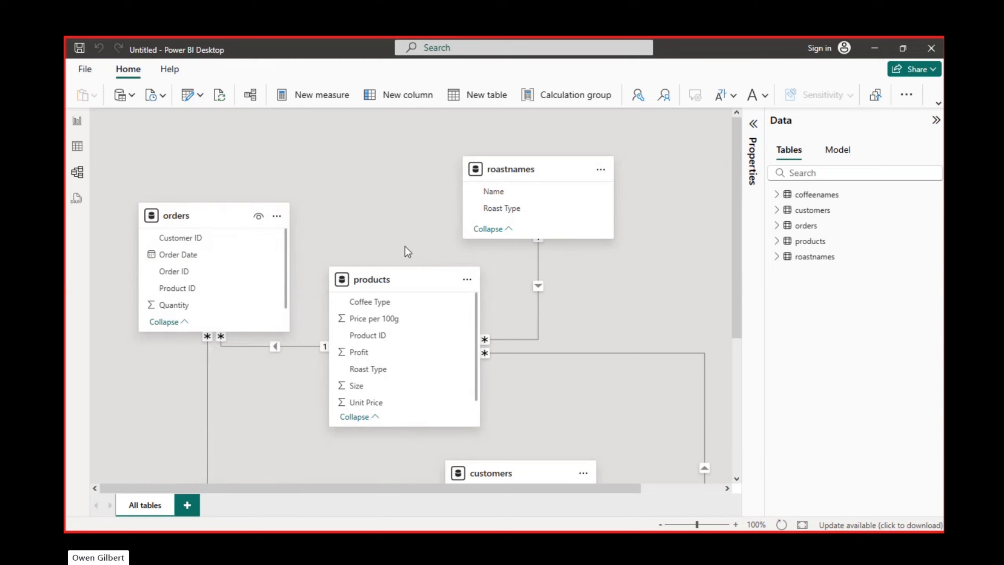
left_click_drag(404, 279, 388, 181)
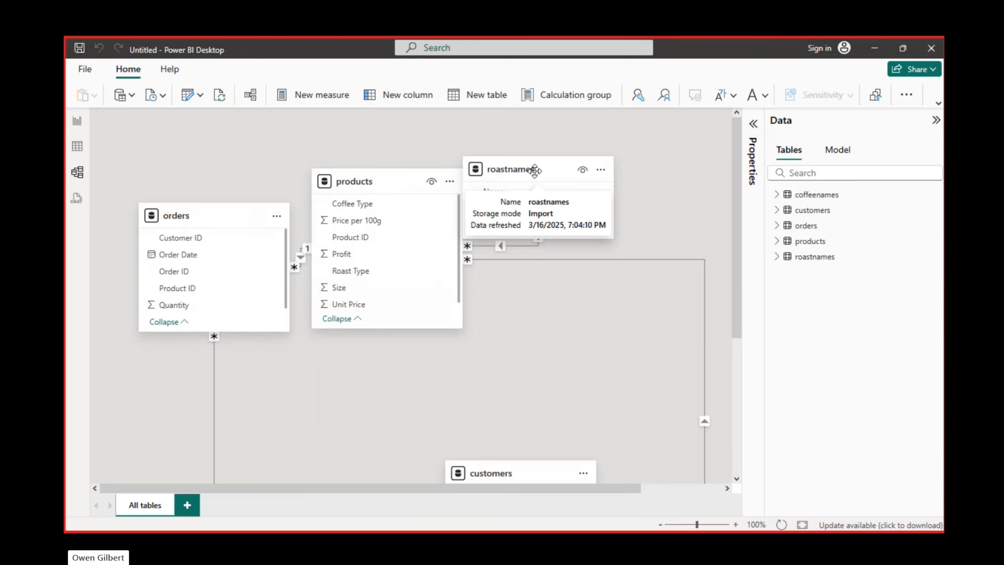
left_click_drag(534, 171, 586, 171)
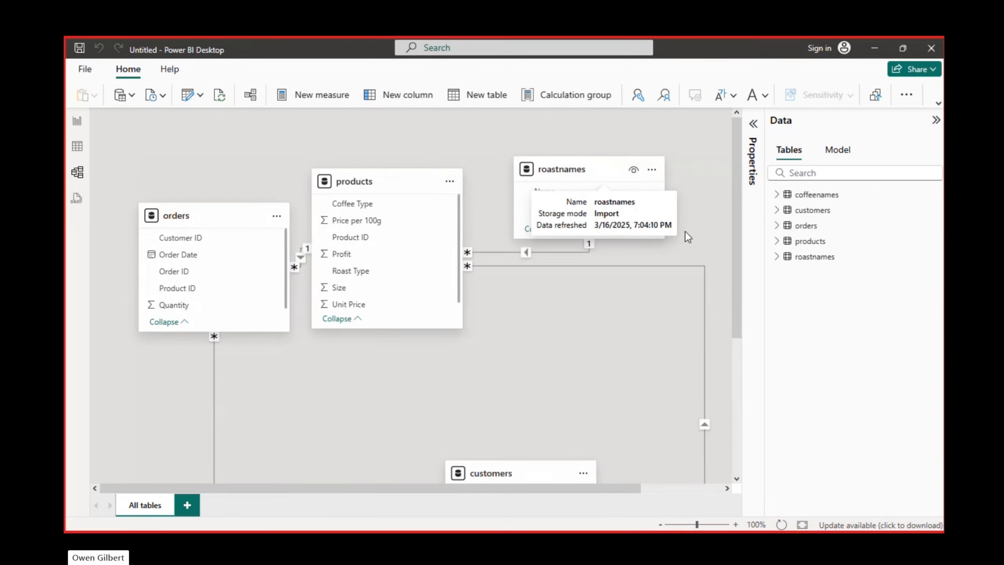
Step: Place the customers card directly below orders and the coffeenames card below roastnames in the model diagram
left_click_drag(735, 236, 735, 330)
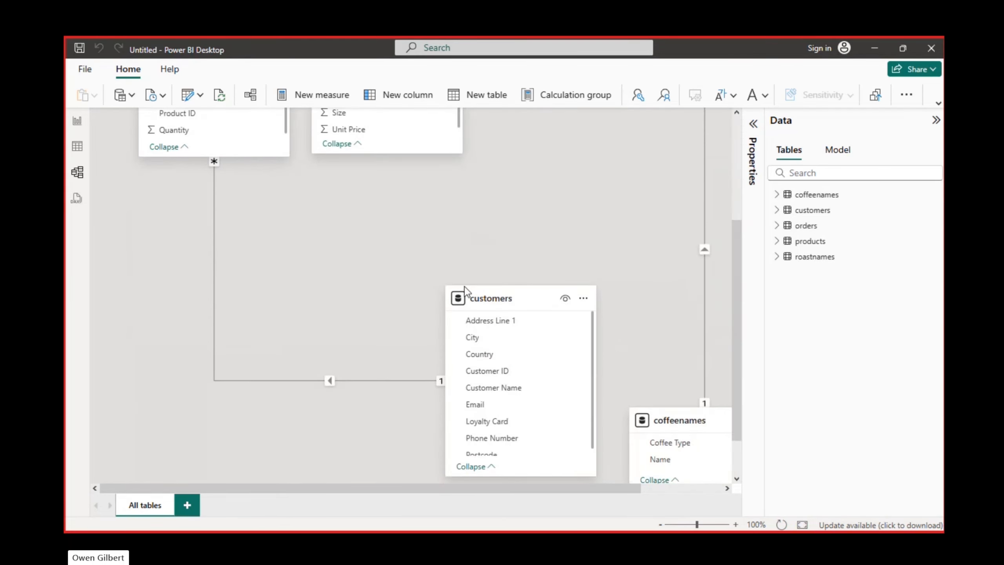
left_click_drag(489, 300, 182, 211)
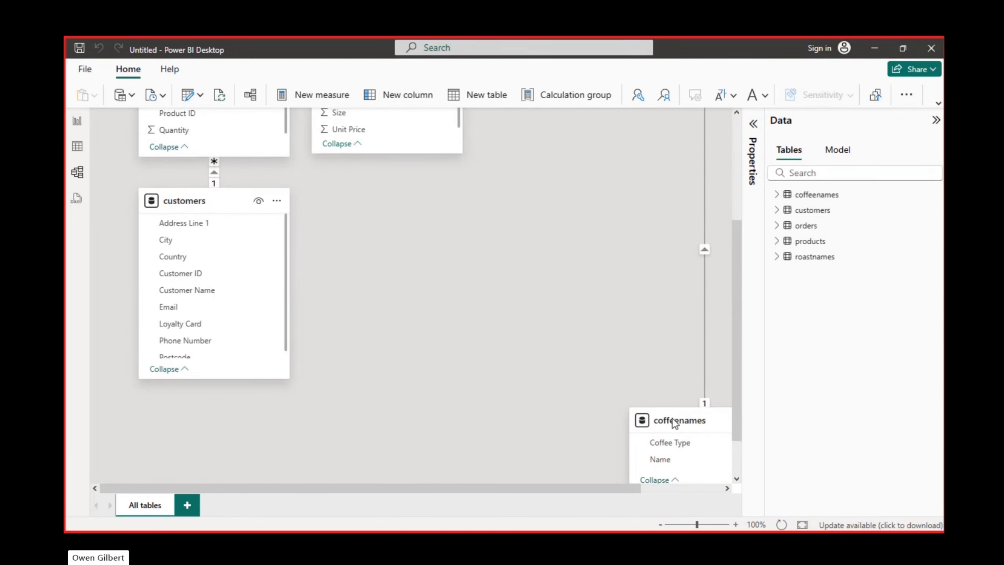
left_click_drag(675, 423, 552, 189)
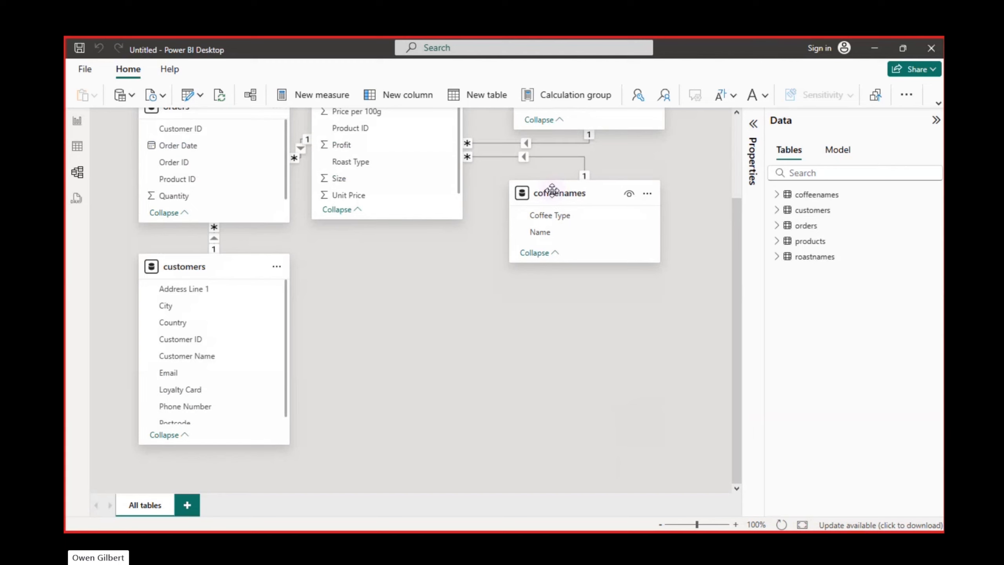
Step: Review the rearranged relationships and move the coffeenames card farther down from roastnames
scroll(552, 191, "up", 3)
scroll(552, 191, "down", 3)
scroll(552, 190, "up", 3)
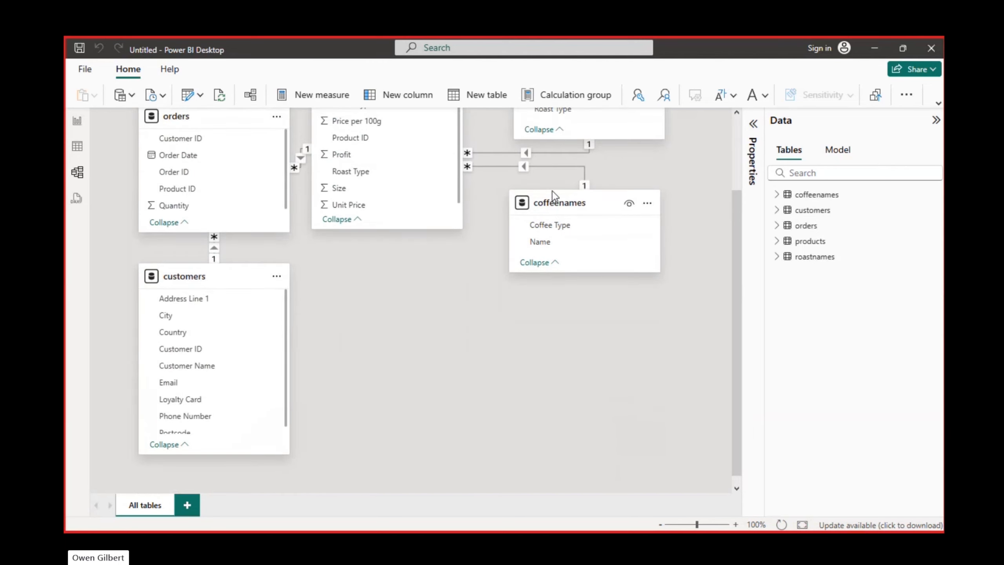
scroll(552, 191, "down", 3)
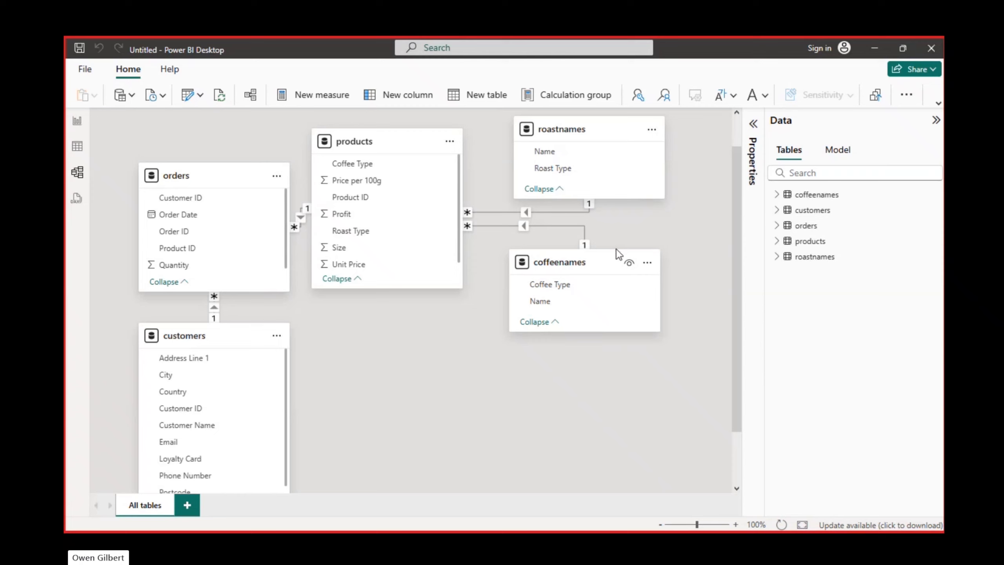
mouse_move(591, 267)
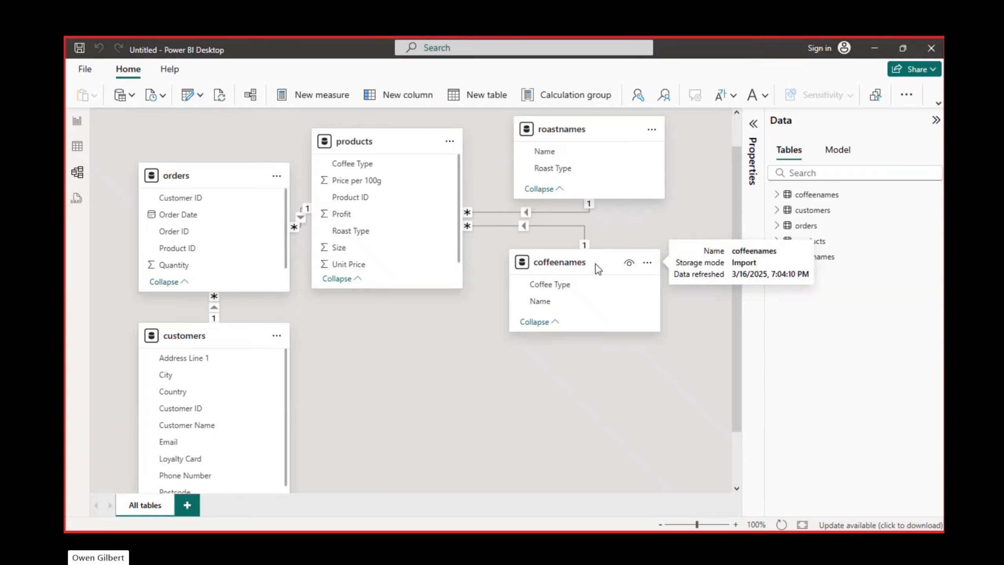
left_click_drag(594, 263, 635, 314)
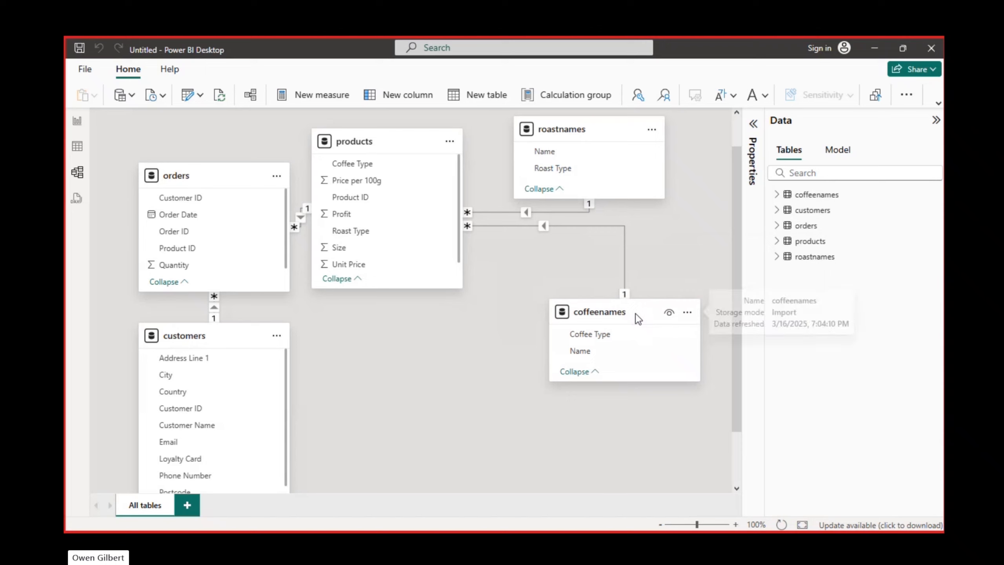
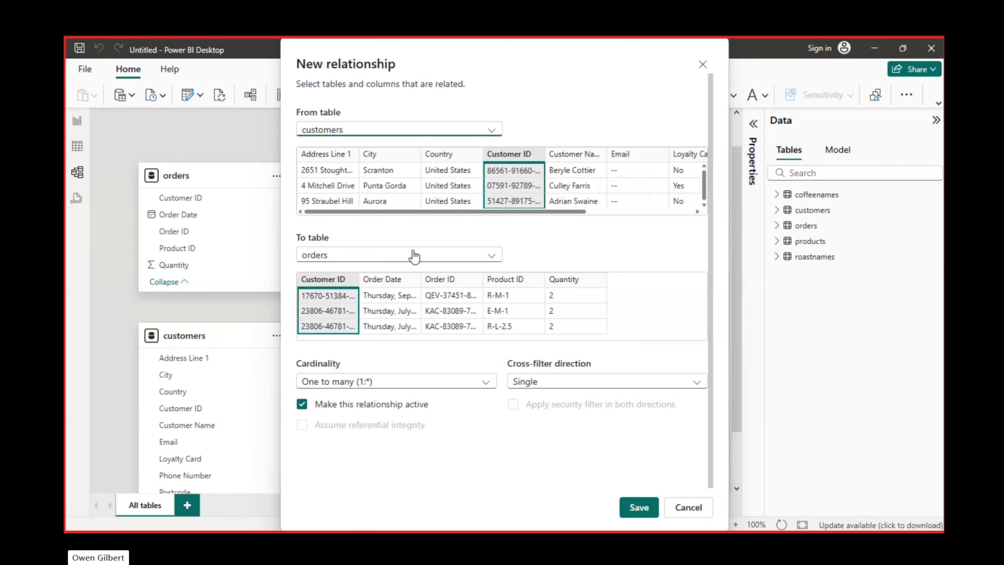
Step: Create an active one-to-many relationship from customers to orders on Customer ID with single cross-filter direction
left_click_drag(533, 59, 598, 397)
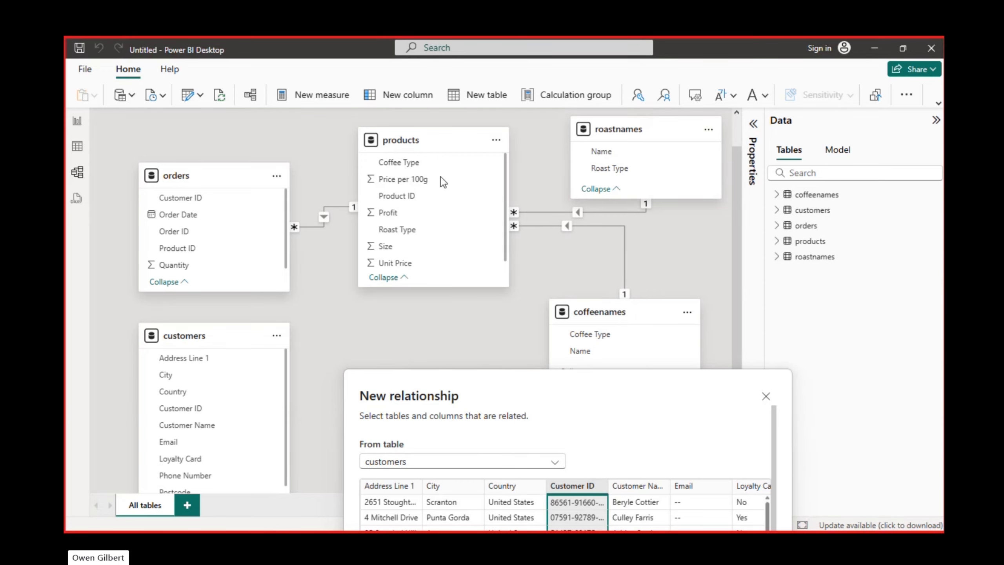
left_click_drag(476, 385, 444, 97)
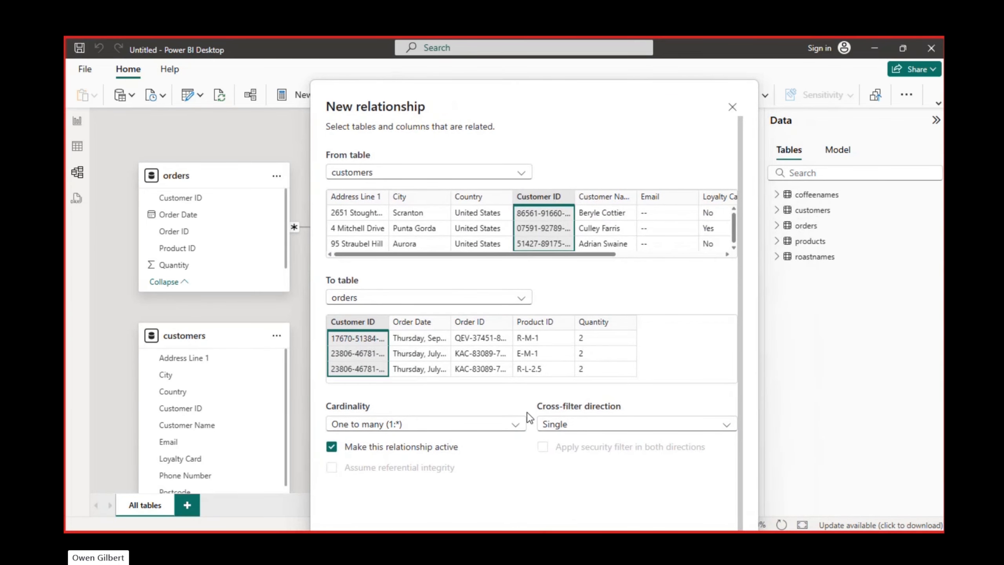
left_click(518, 425)
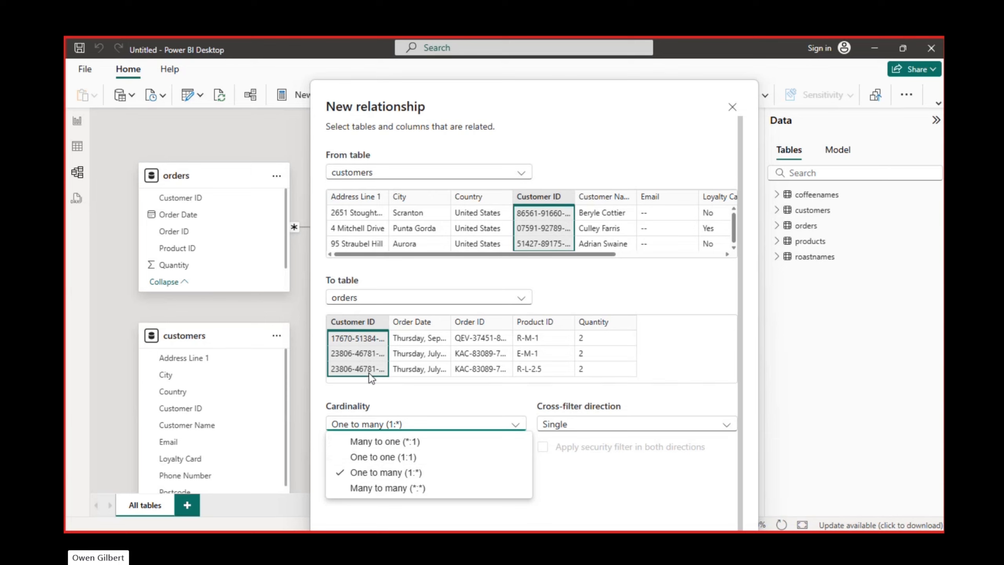
left_click(622, 470)
left_click_drag(632, 90, 614, 73)
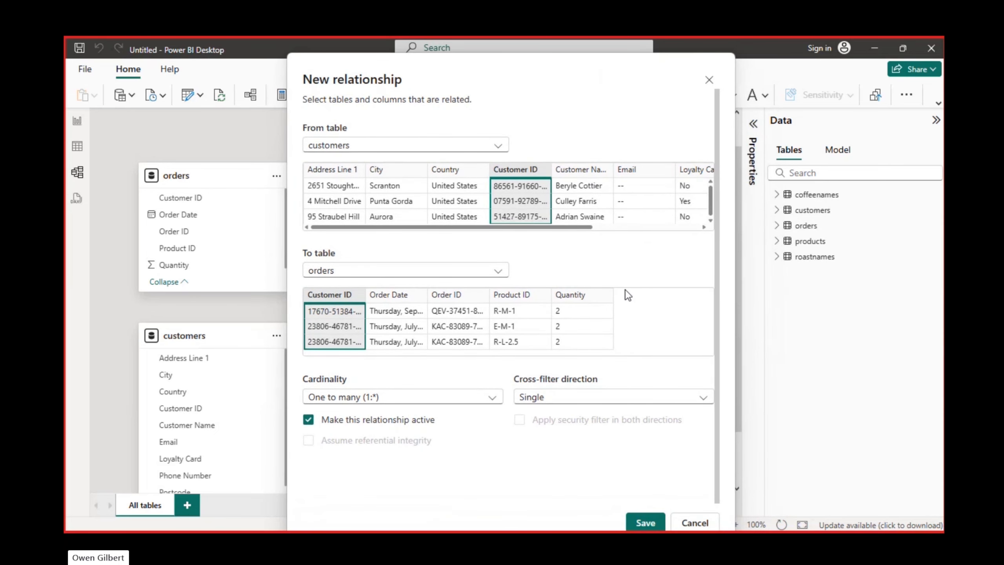
left_click(652, 404)
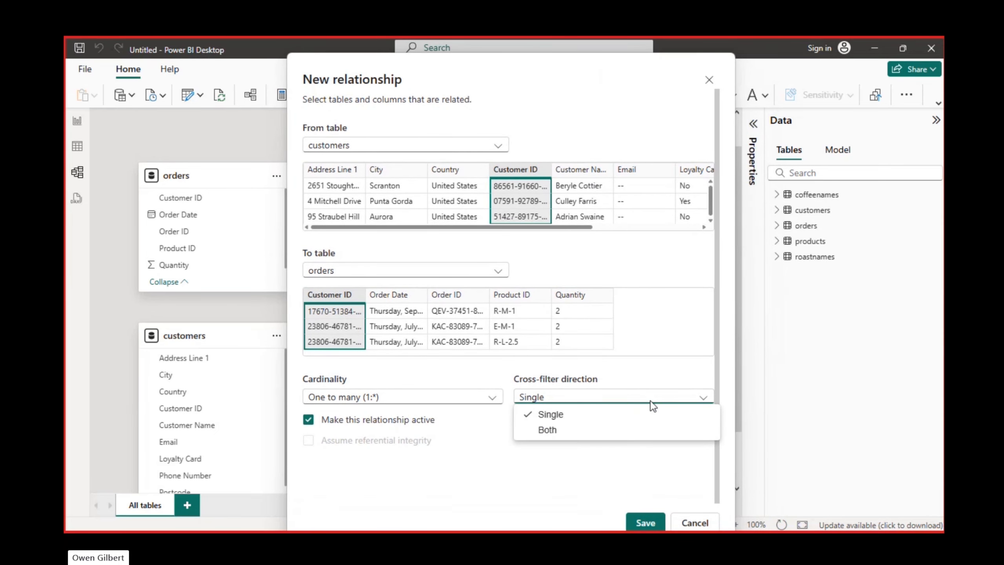
left_click(630, 395)
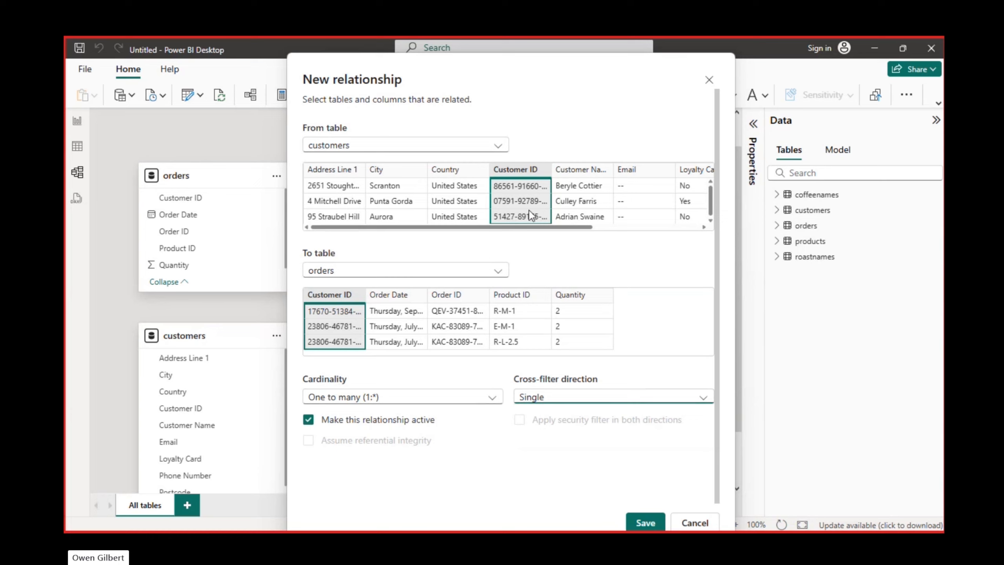
left_click(648, 521)
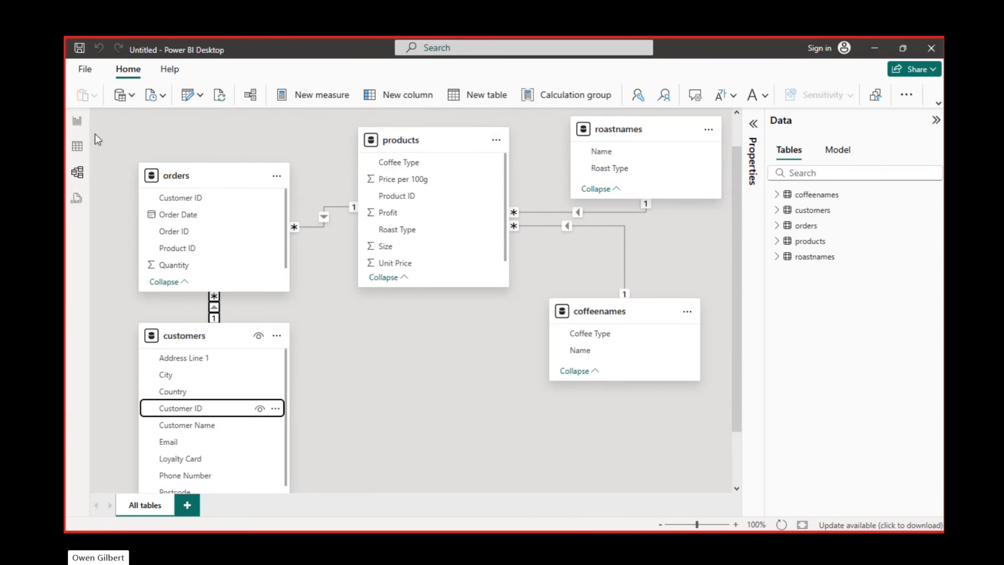
left_click(78, 121)
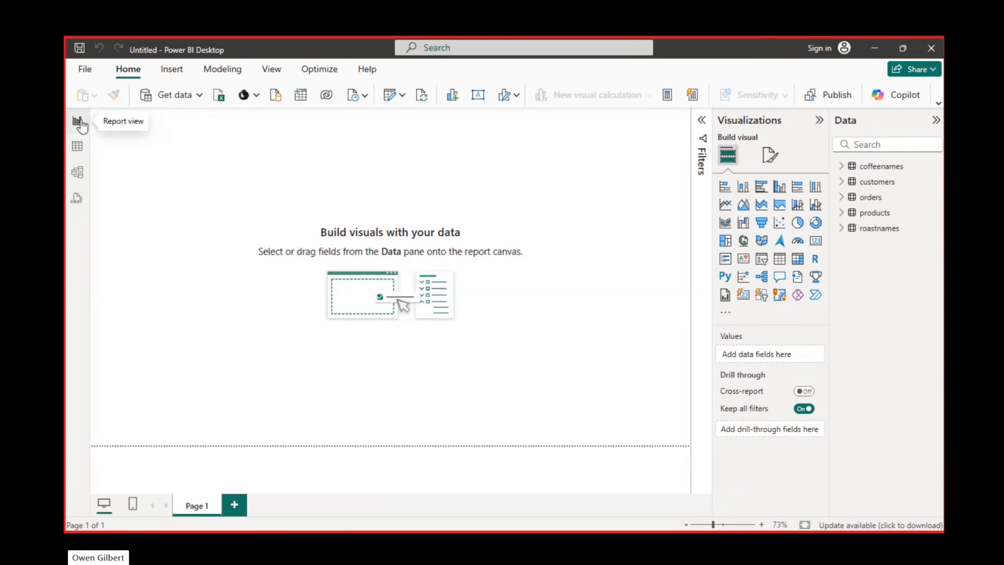
left_click(724, 188)
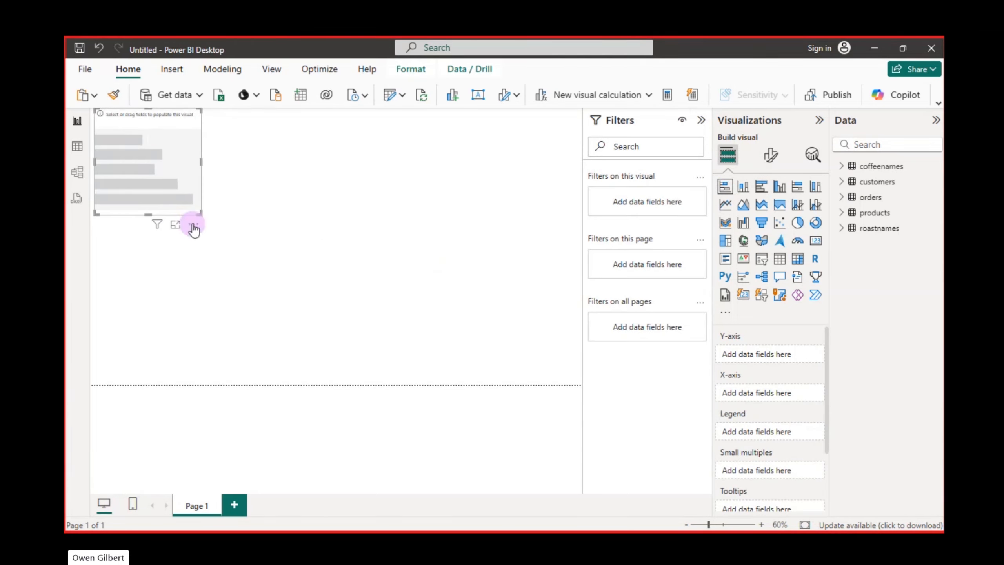
left_click(193, 224)
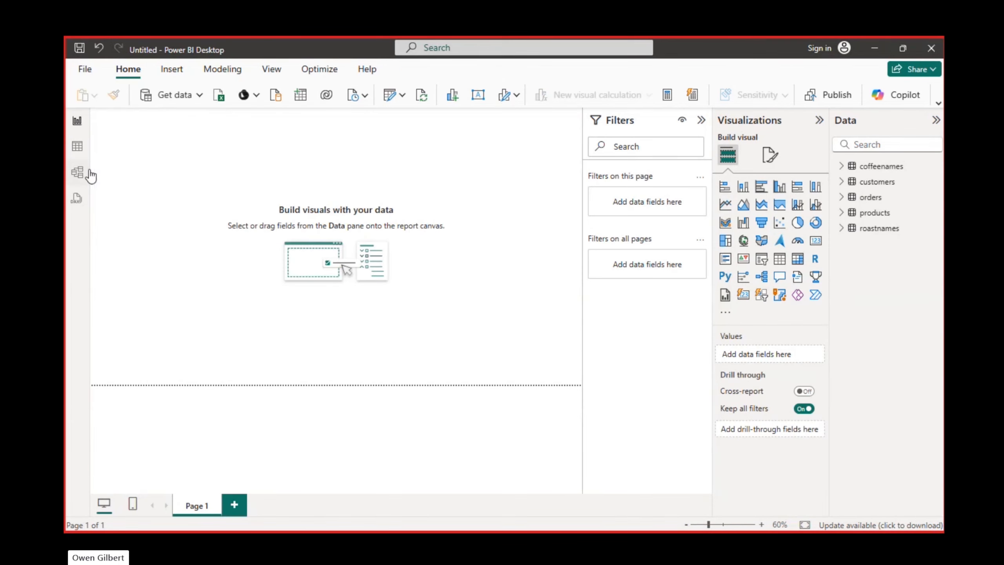
Step: Examine the columns of the orders and products tables in Table view
left_click(75, 148)
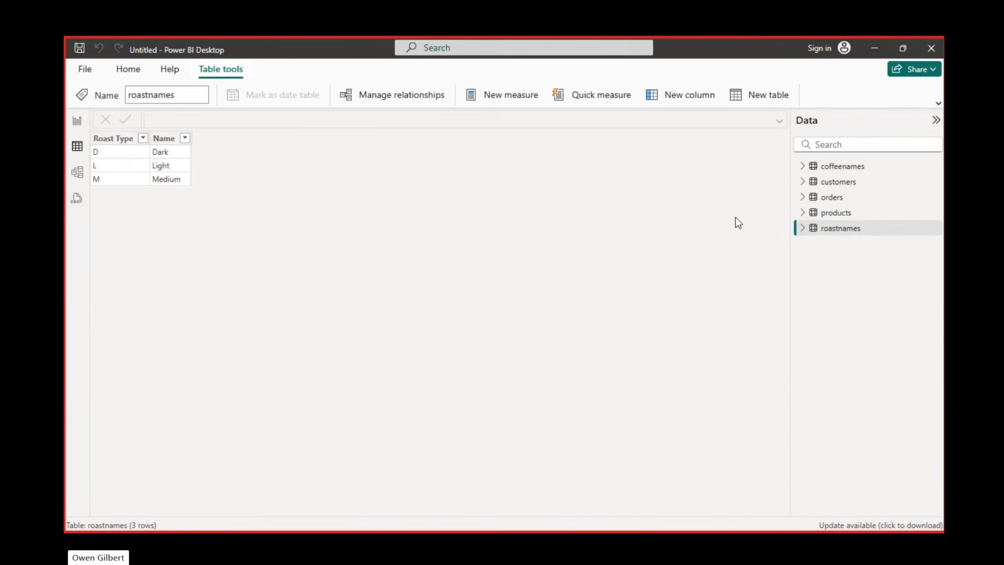
left_click(833, 197)
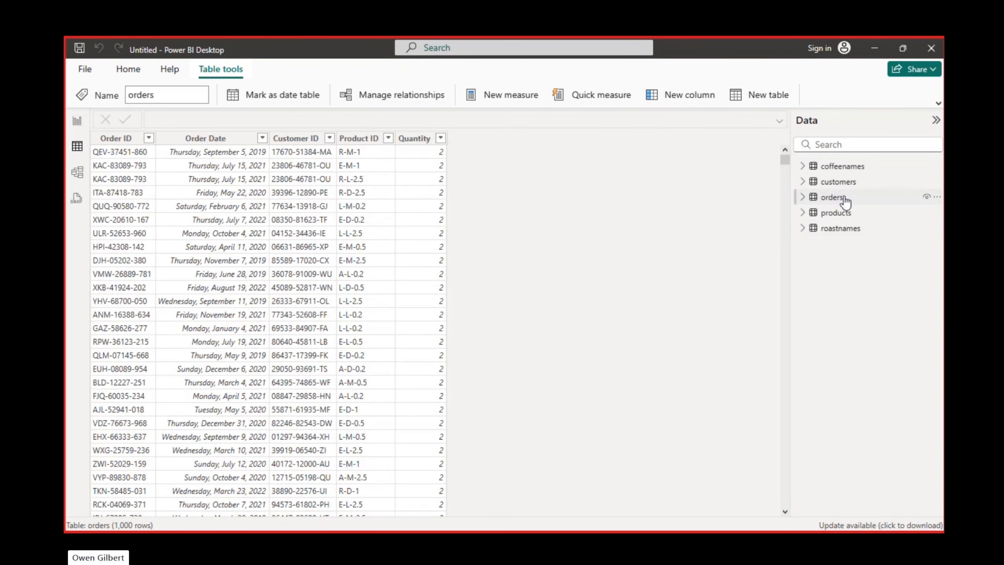
left_click(844, 214)
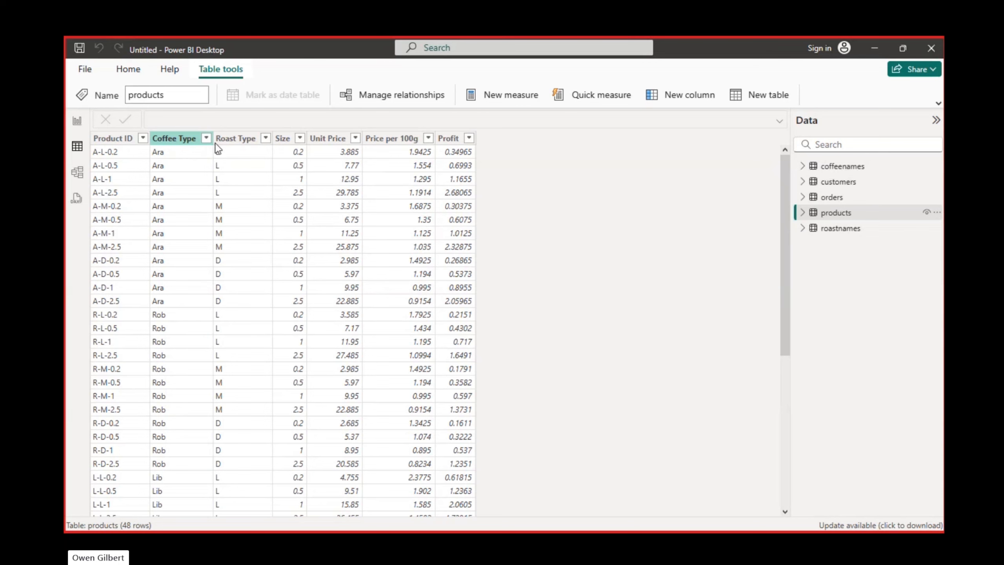
Step: Add a stacked bar chart to Page 1 of the report and move it lower along the page's edge
left_click(76, 123)
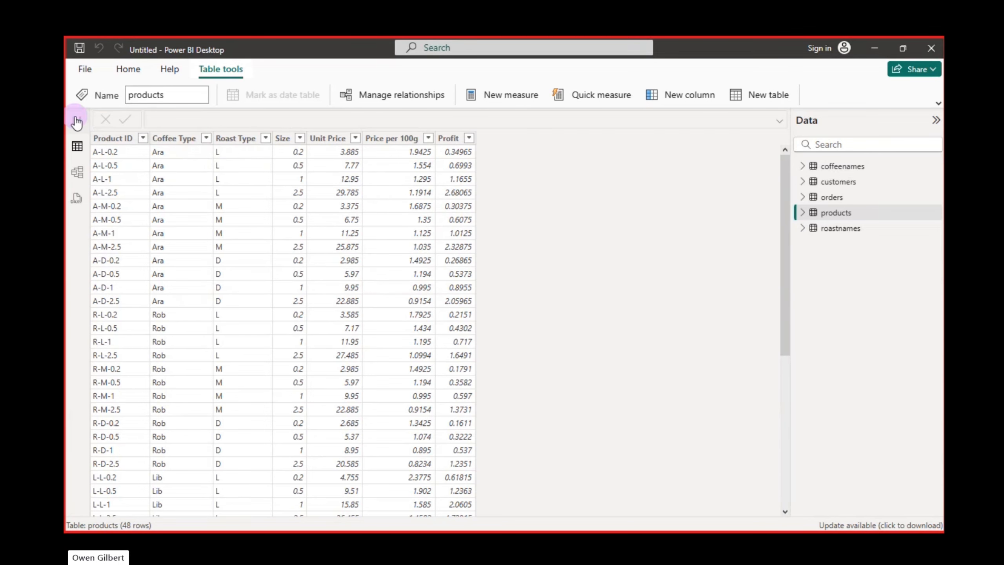
left_click(724, 185)
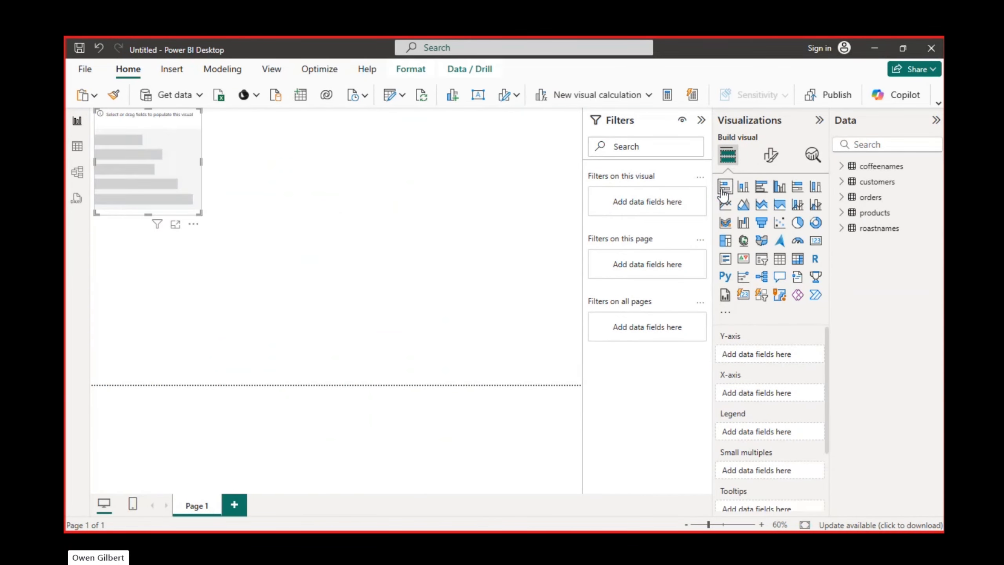
left_click_drag(122, 115, 121, 190)
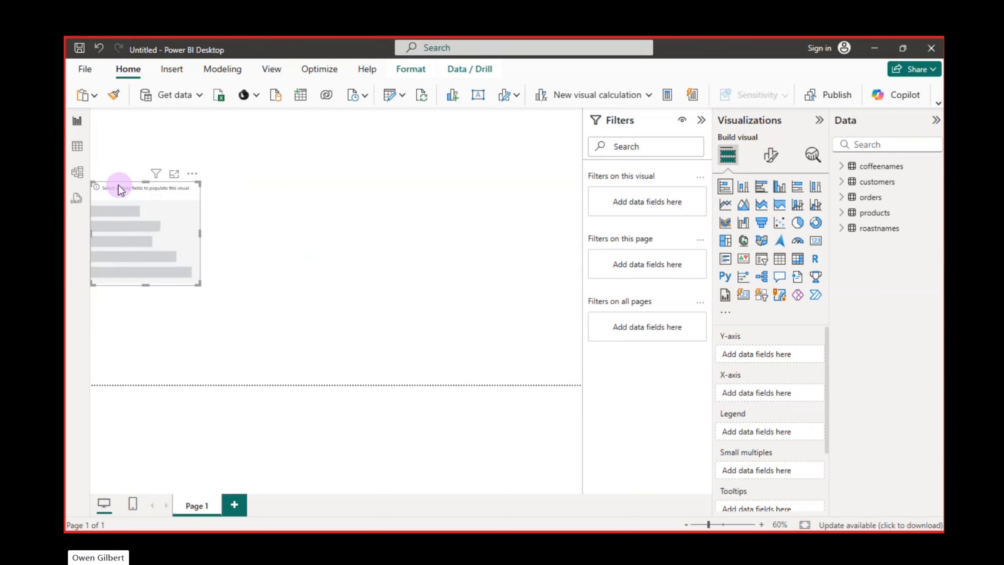
Step: Plot the products table's Profit on the bar chart's X-axis by the roastnames table's Name on the Y-axis
left_click(842, 167)
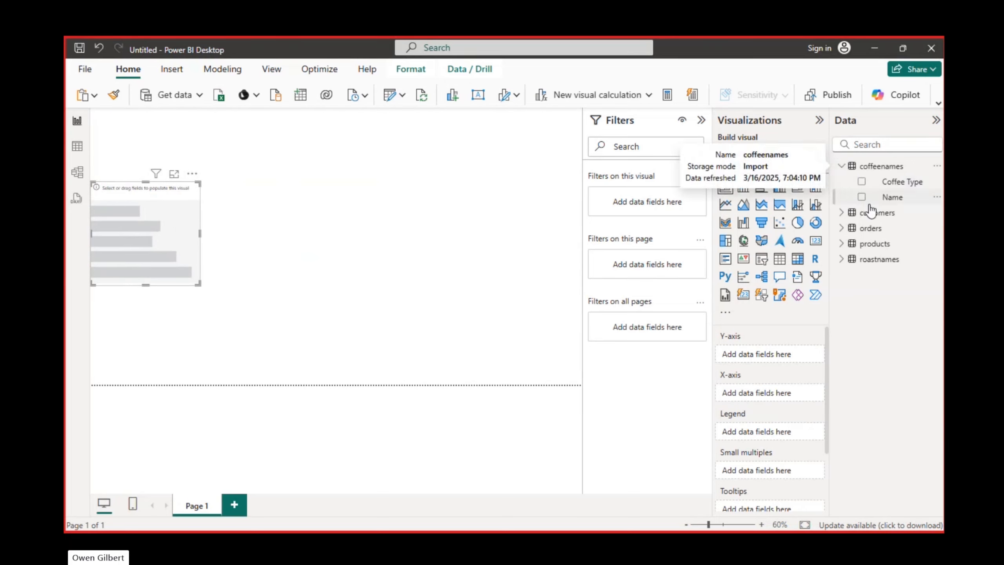
left_click(844, 169)
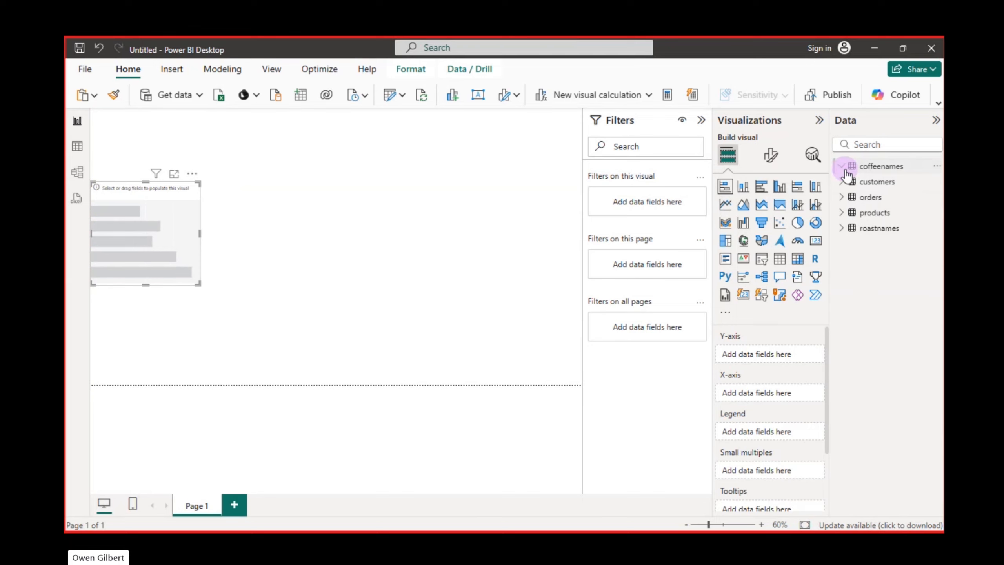
left_click(845, 213)
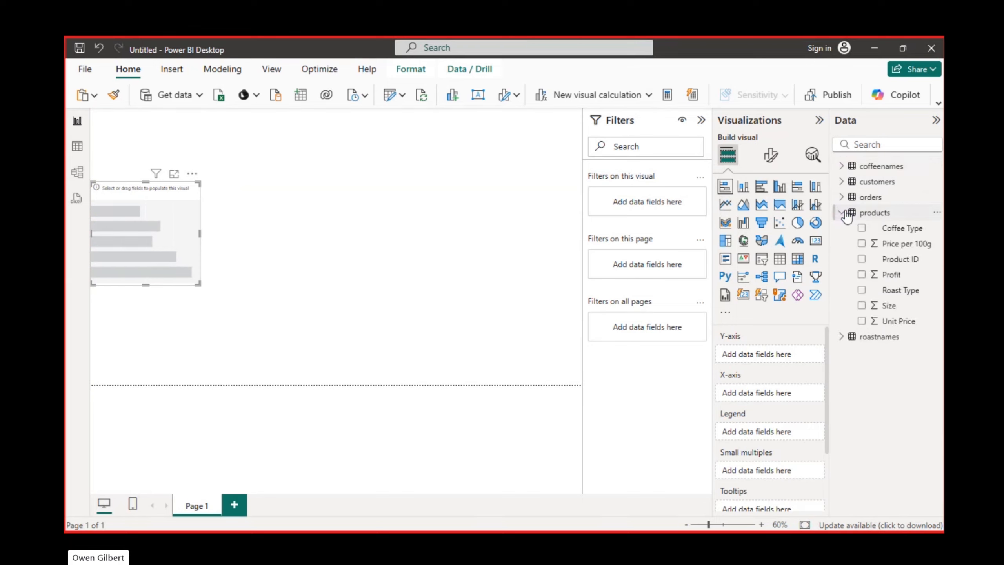
left_click(845, 338)
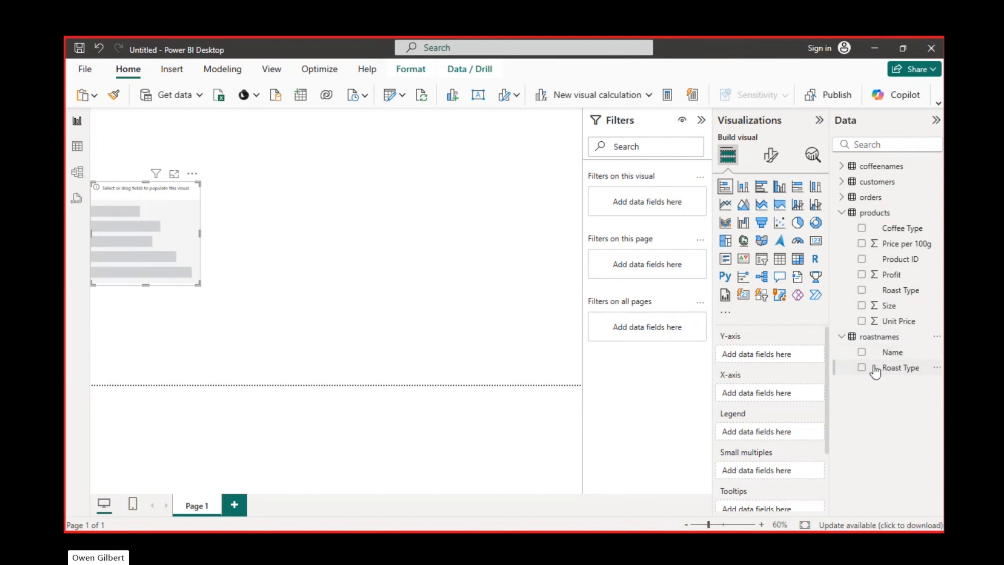
left_click(861, 352)
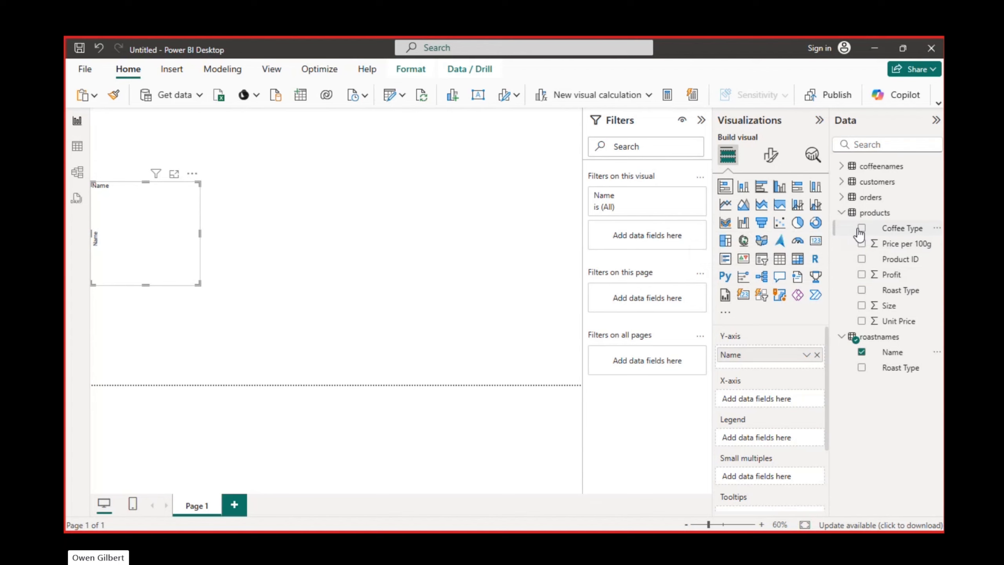
left_click(862, 275)
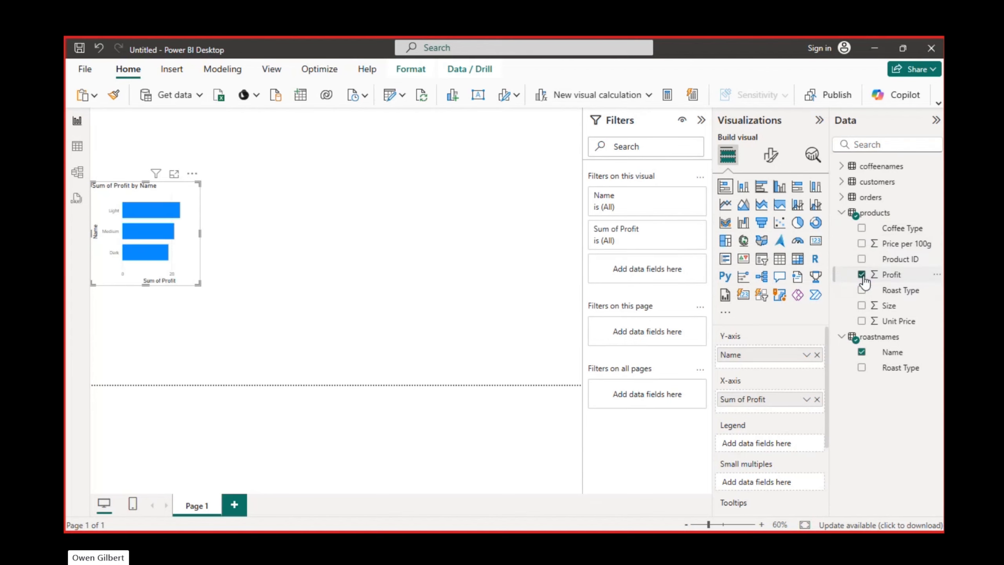
Step: Enlarge the profit bar chart to about half the canvas width, extending down to the page's lower edge
left_click_drag(198, 282, 238, 298)
left_click(301, 333)
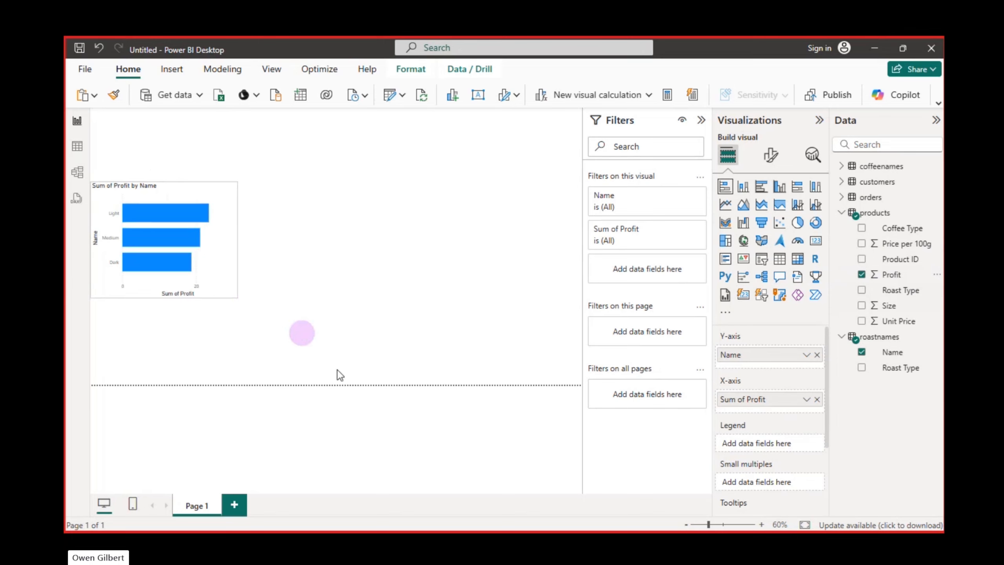
left_click_drag(337, 369, 337, 389)
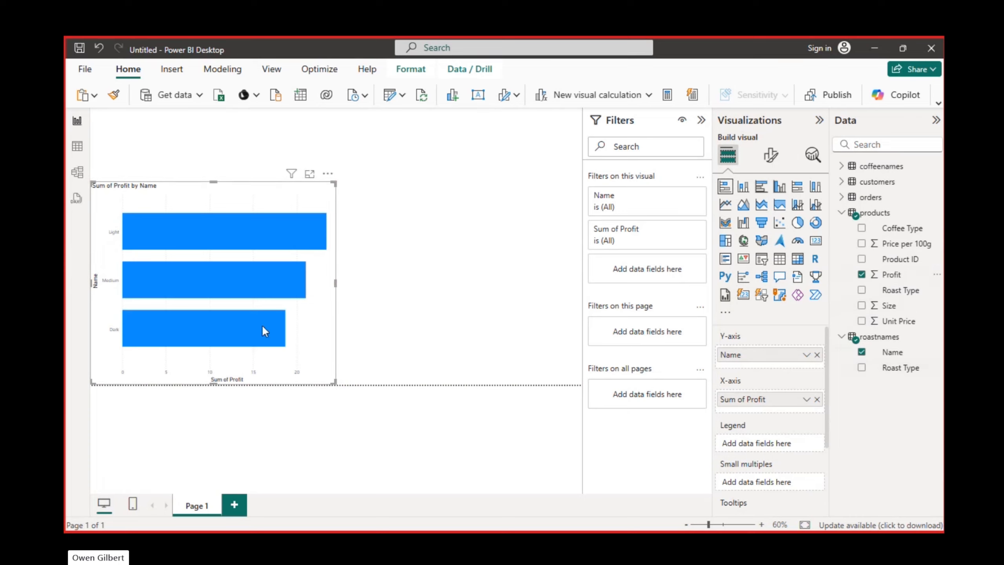
mouse_move(260, 222)
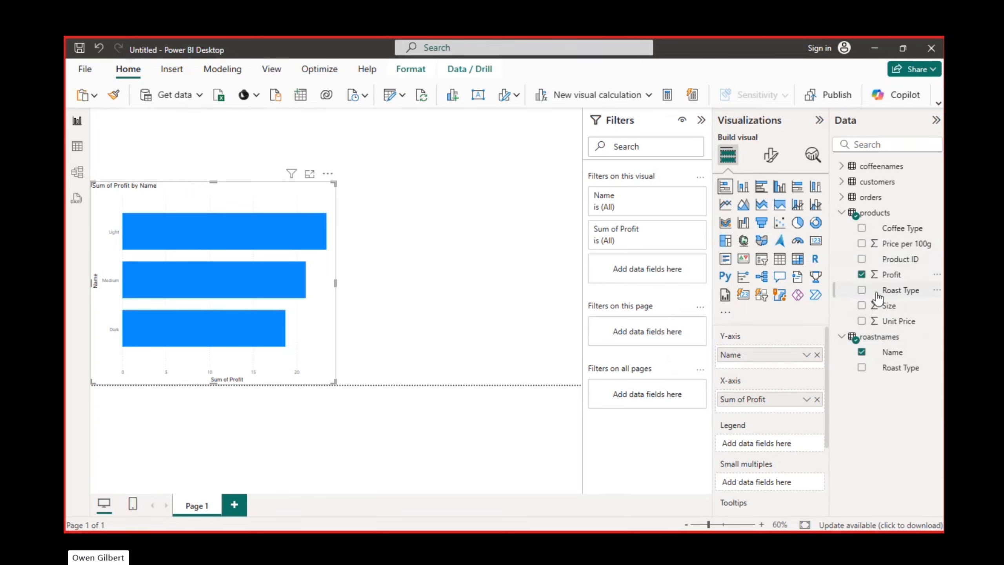
Step: Compare the orders table's columns with the price and profit columns of the products table in Table view
left_click(78, 152)
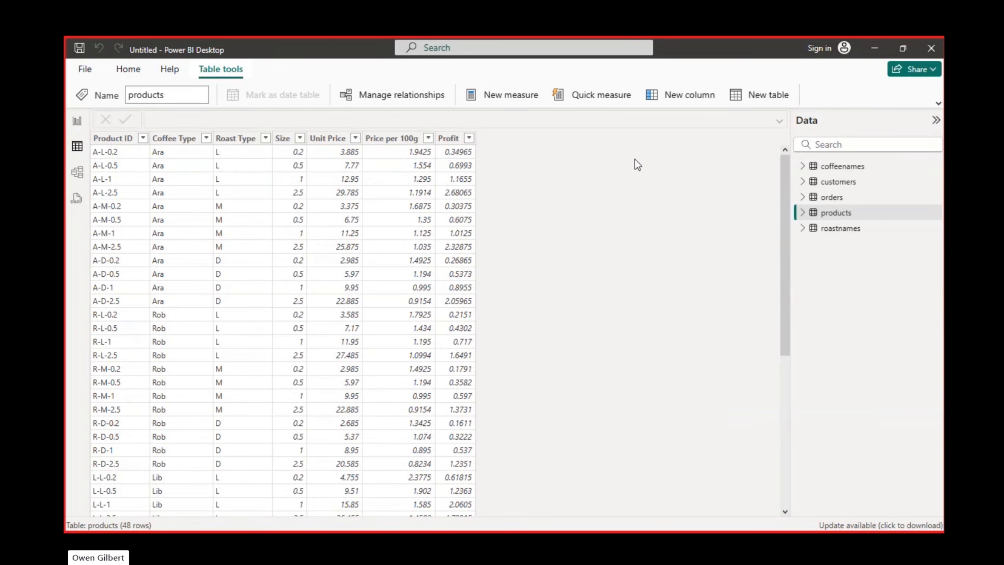
left_click(853, 198)
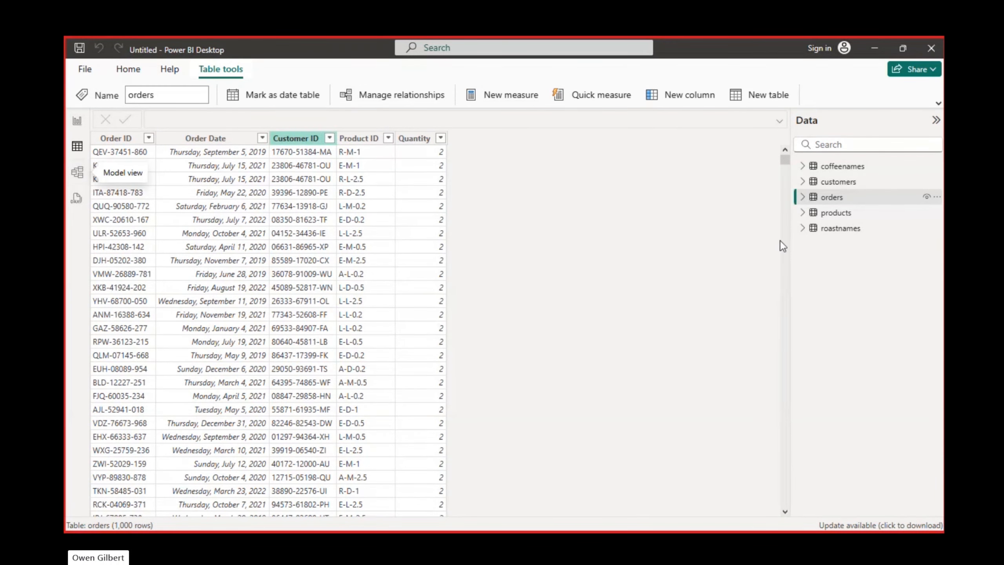
left_click(843, 217)
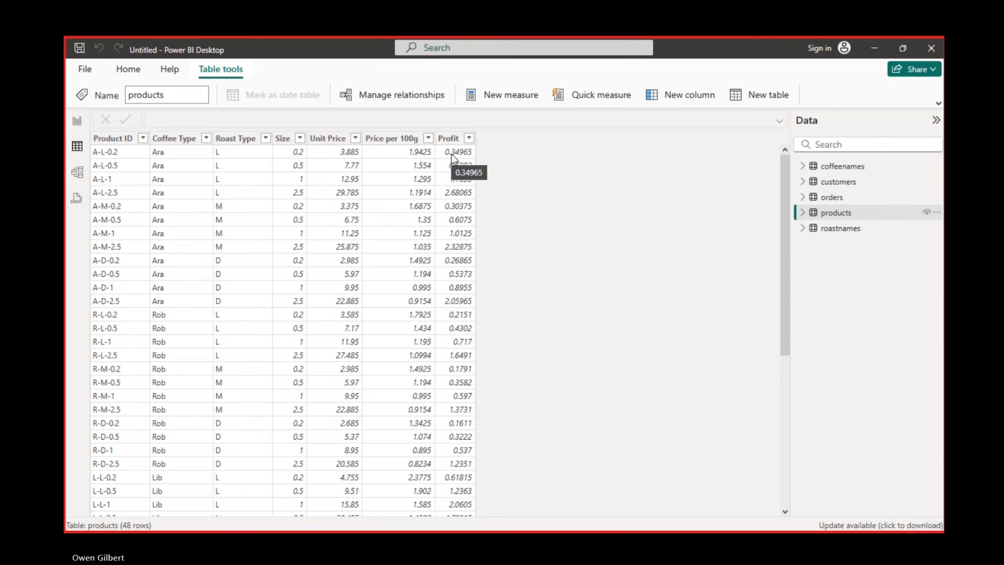
Step: Add a calculated column to the orders table and begin its formula with orders[Quantity]
left_click(832, 197)
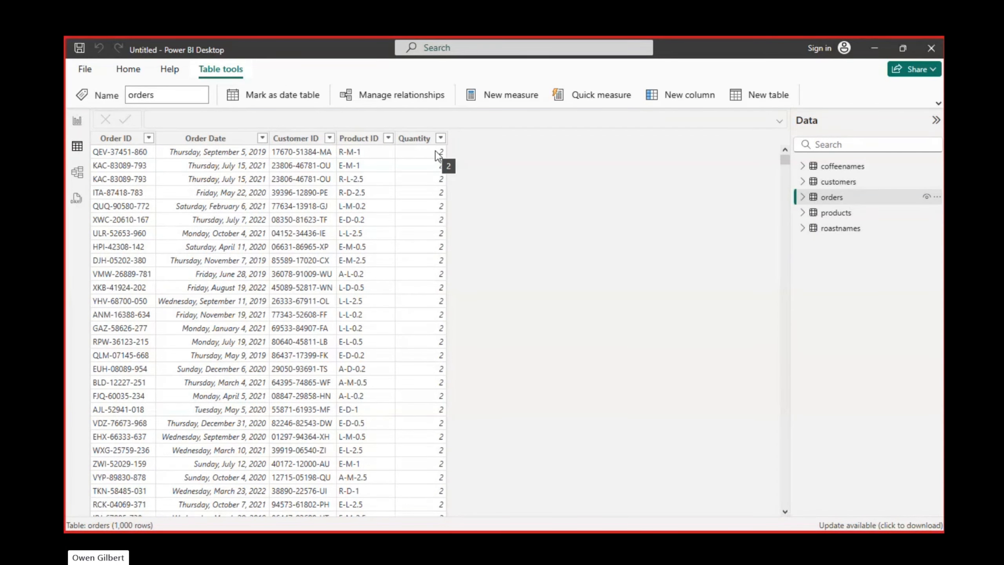
left_click(414, 139)
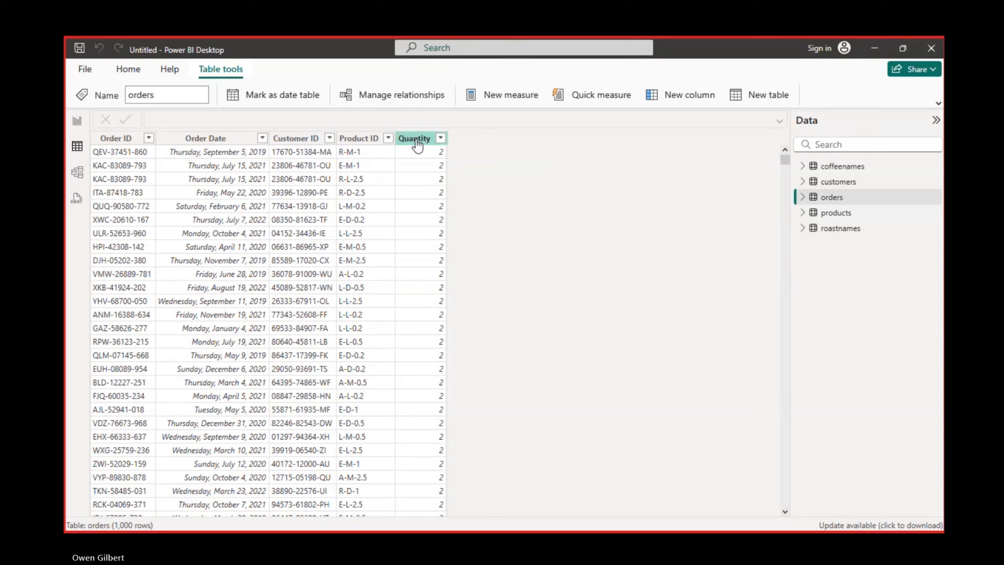
left_click(415, 141)
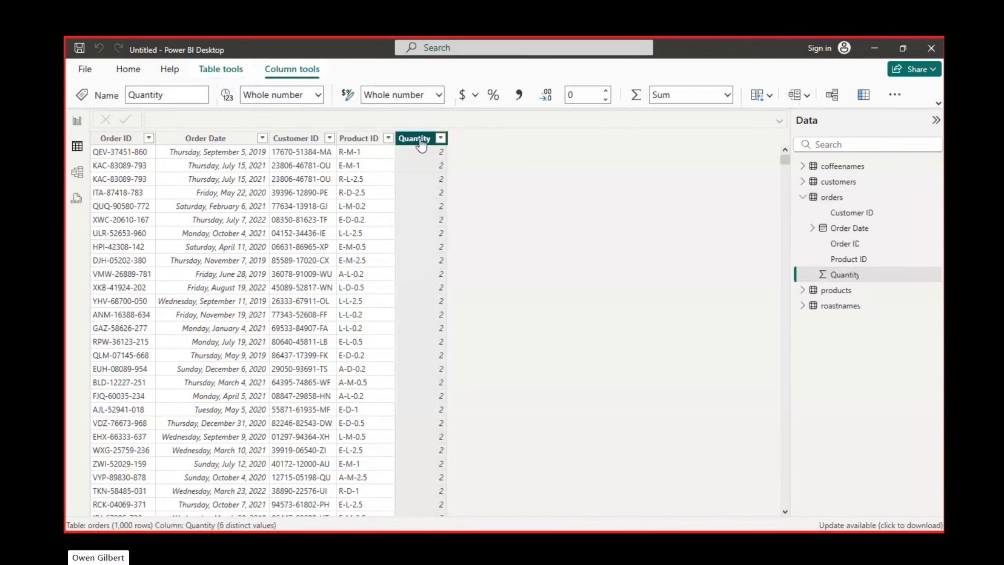
left_click(892, 97)
left_click(892, 95)
left_click(219, 78)
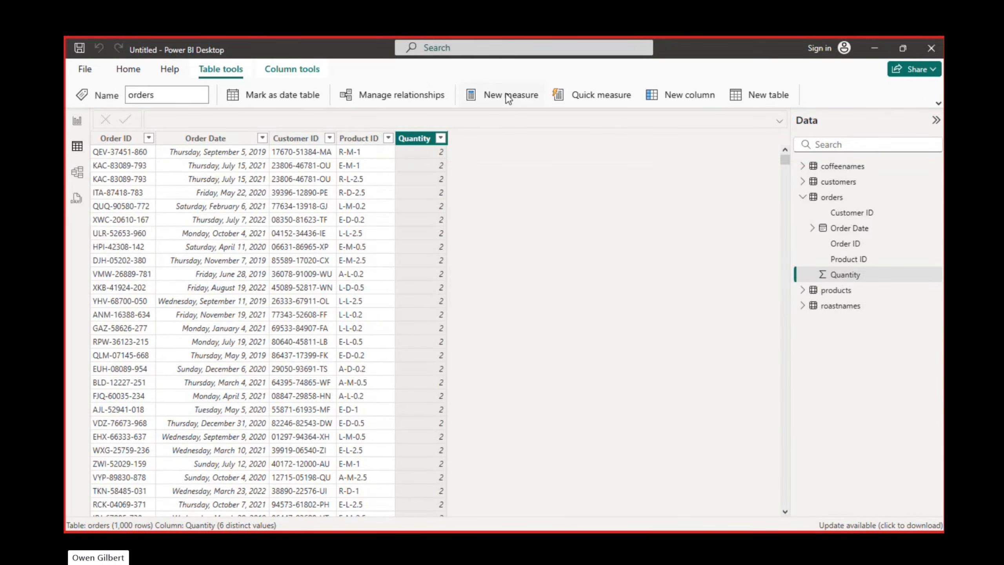
left_click(676, 98)
left_click(200, 118)
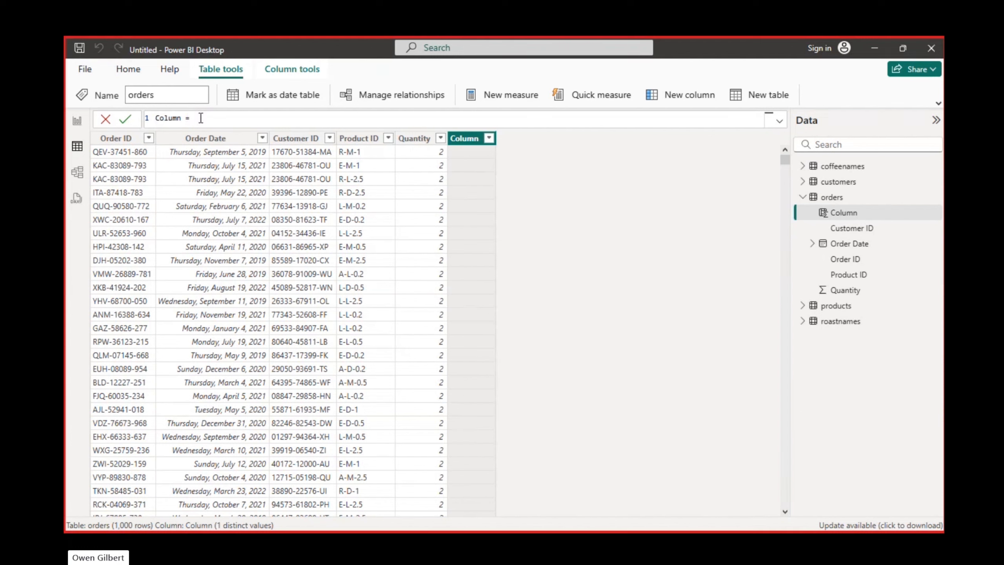
type("orders[Quantity]")
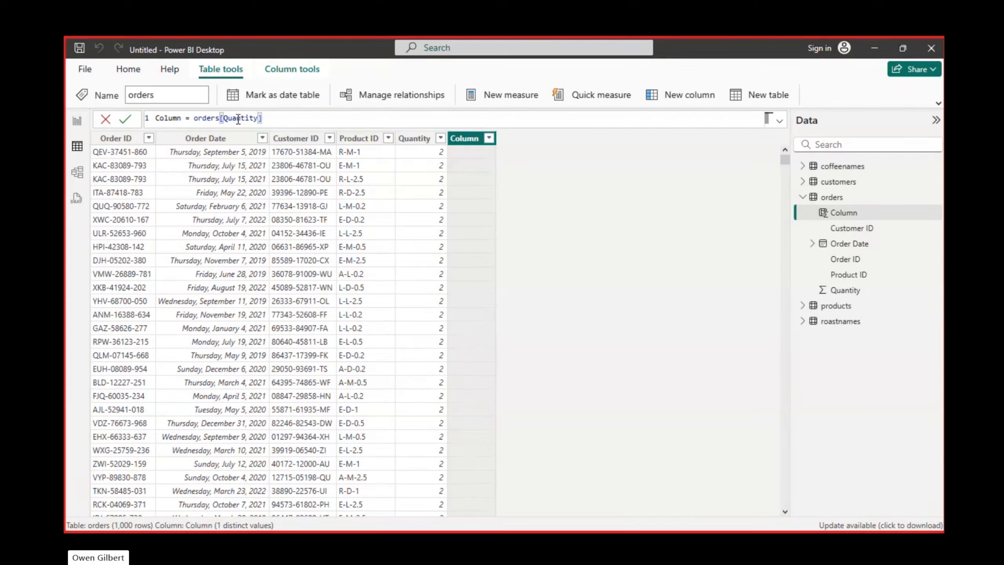